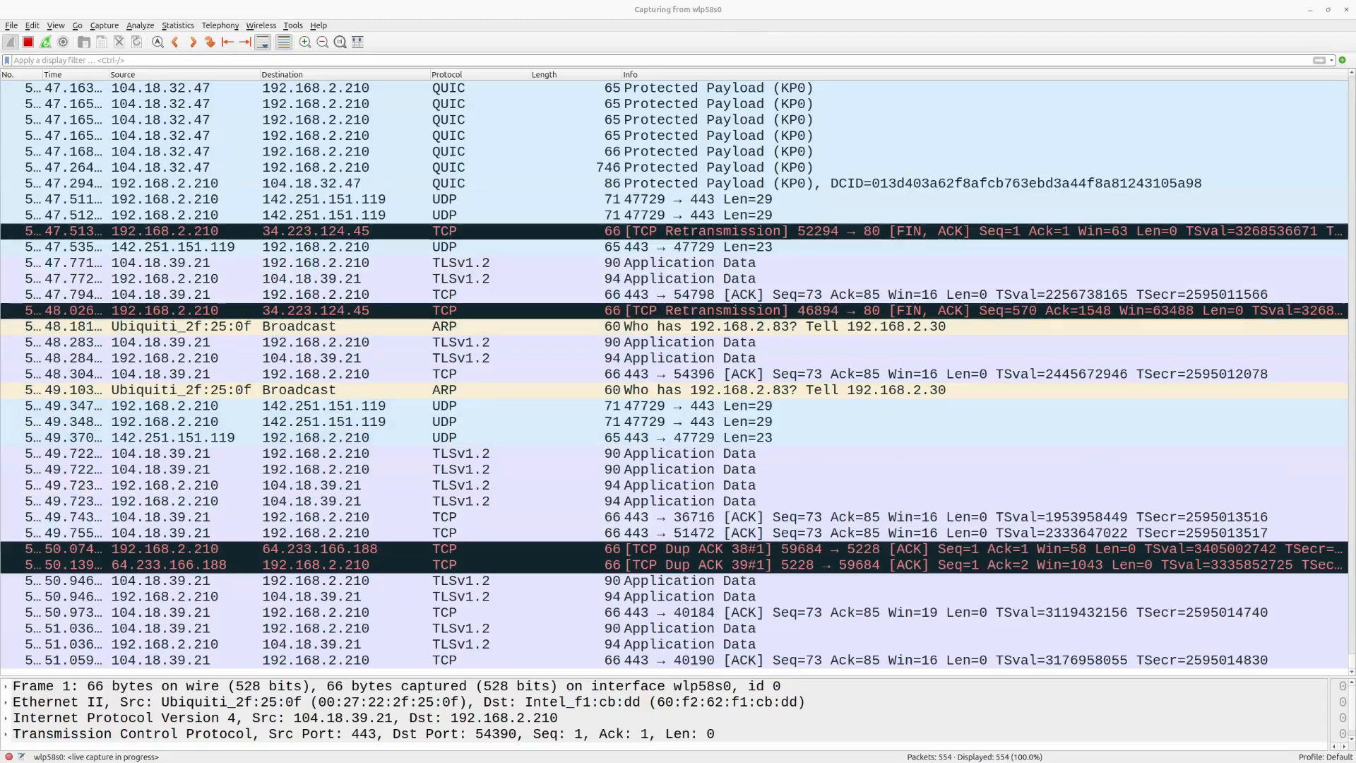
# - Stop the live capture and apply the display filter http to the packet list
pyautogui.hotkey('ctrl', 'e')
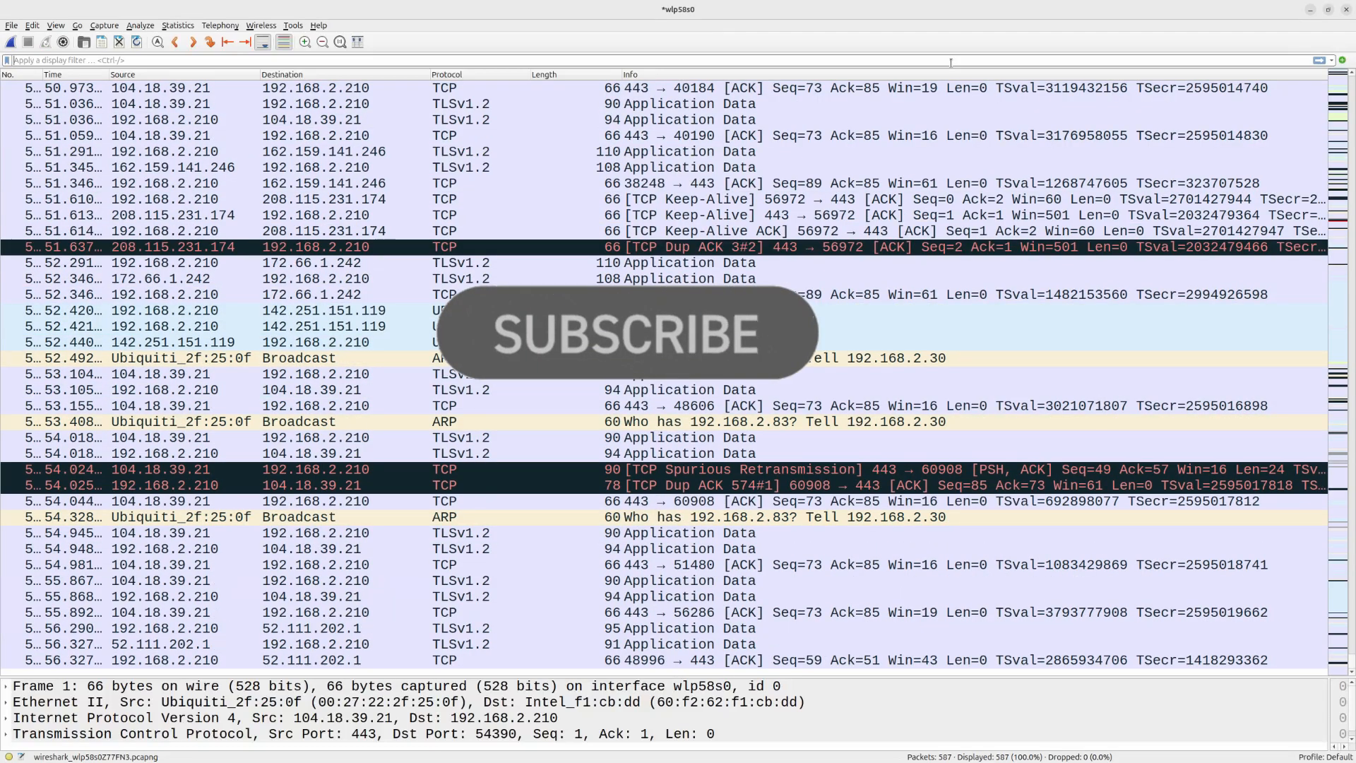
pyautogui.click(950, 60)
pyautogui.write('ht')
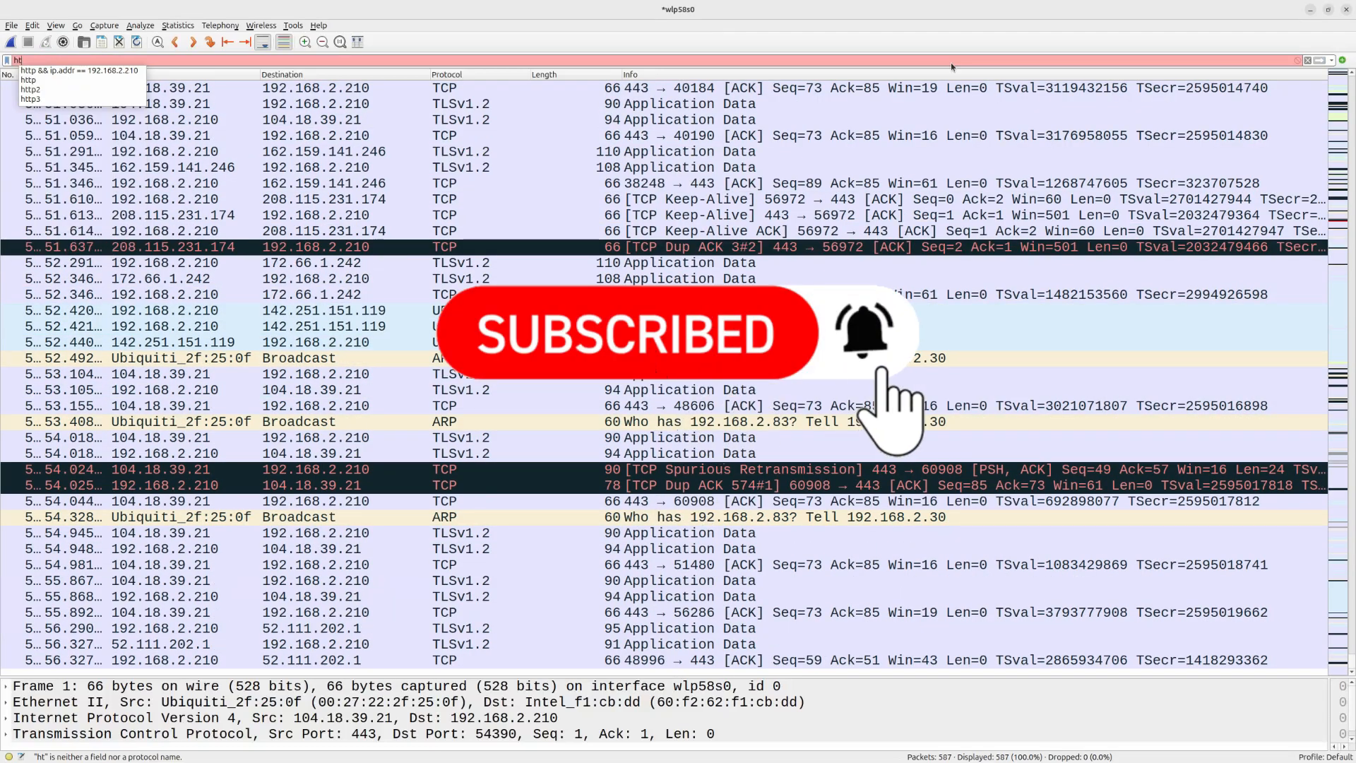
pyautogui.write('tp')
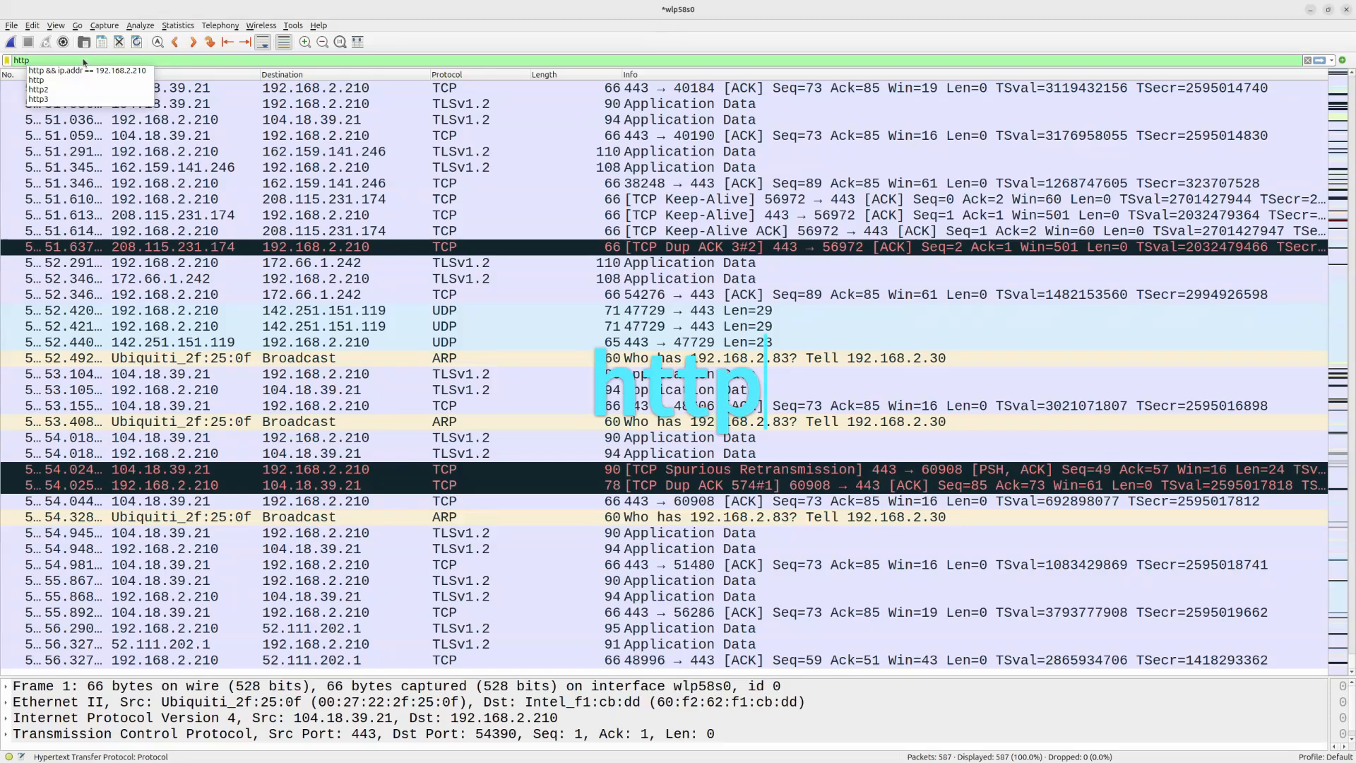
pyautogui.press('Return')
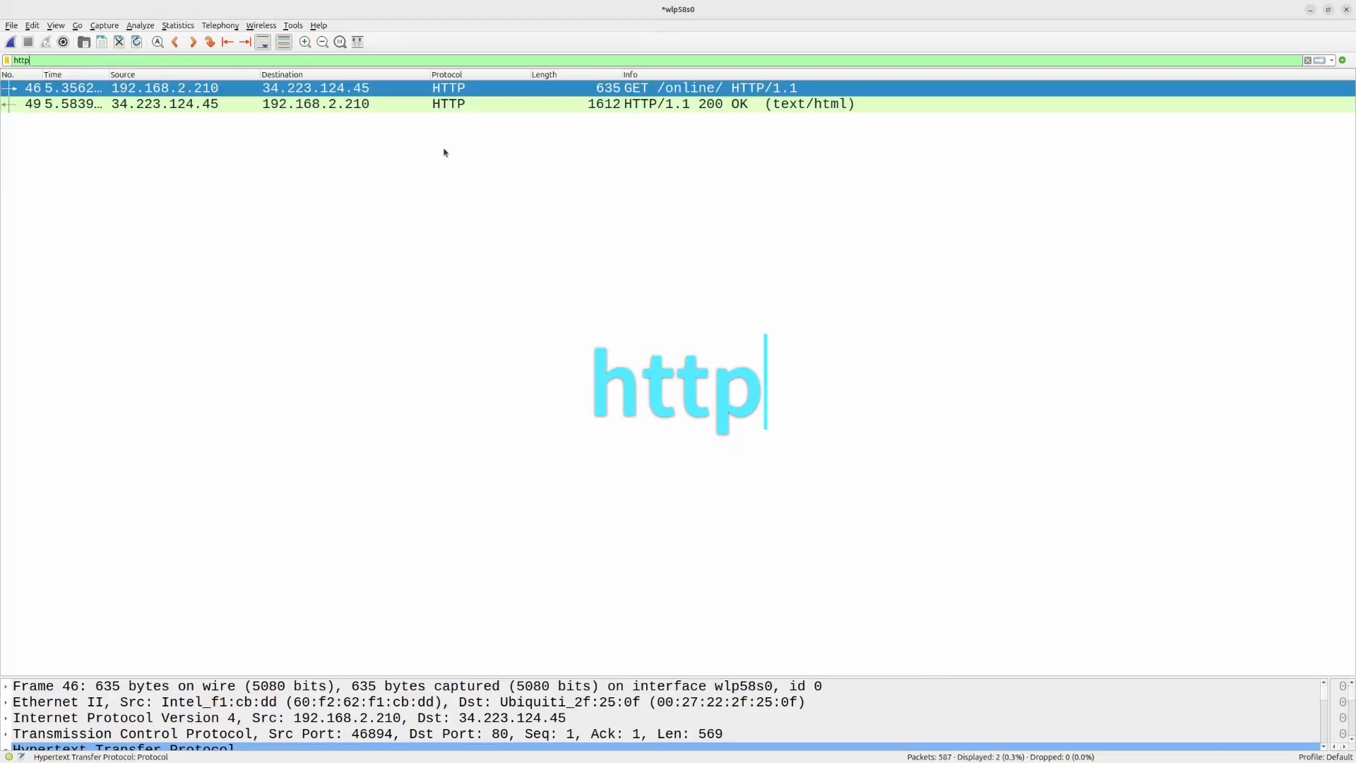
# - Inspect the HTTP 200 OK response packet and the GET /online/ request packet
pyautogui.click(466, 108)
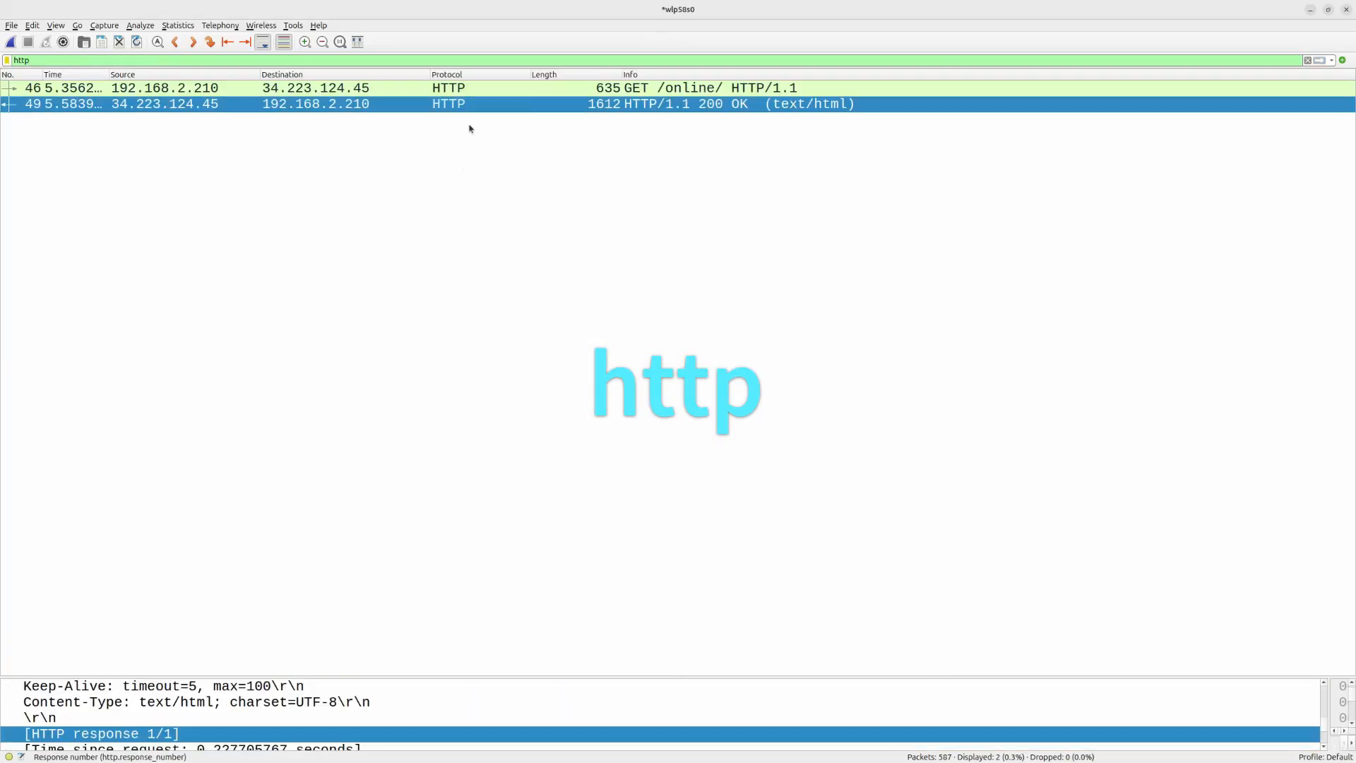
pyautogui.click(562, 91)
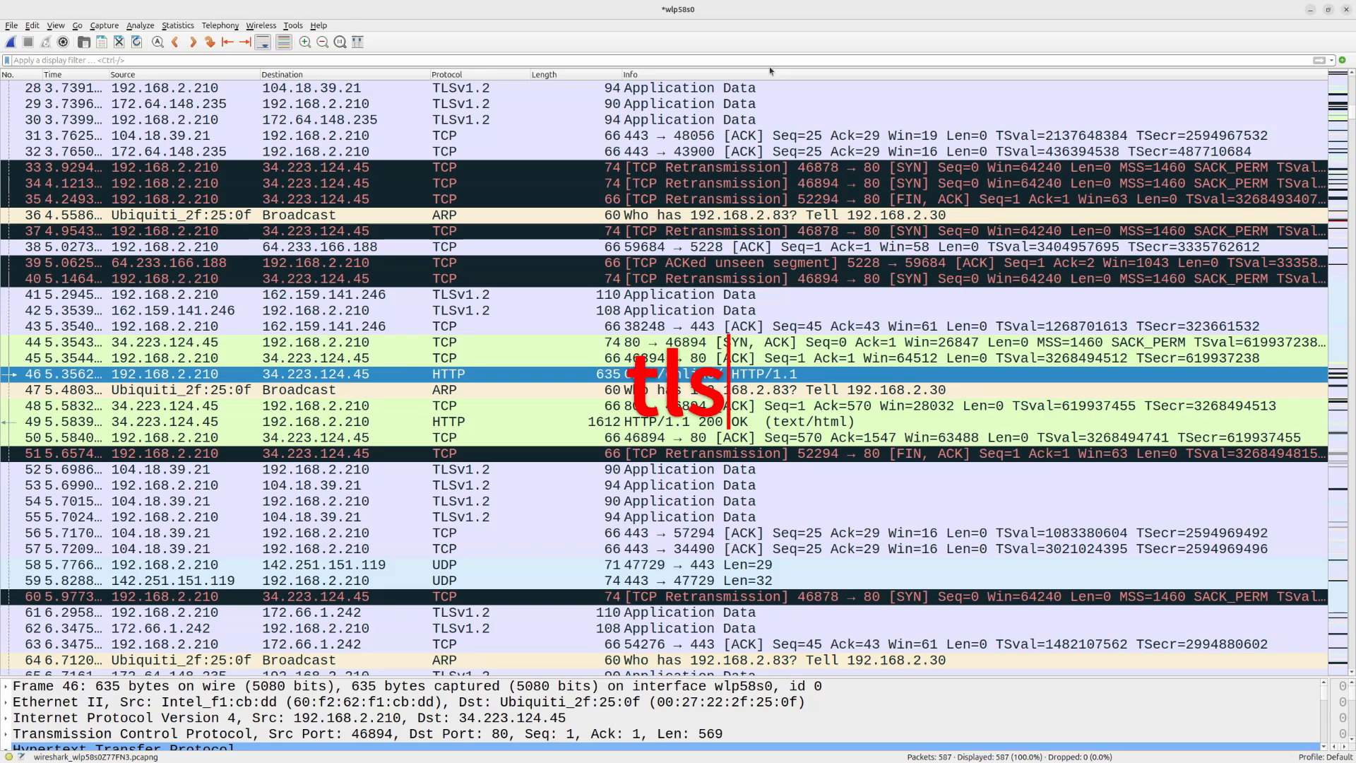
# - Apply the display filter tls to show only encrypted web traffic
pyautogui.write('t')
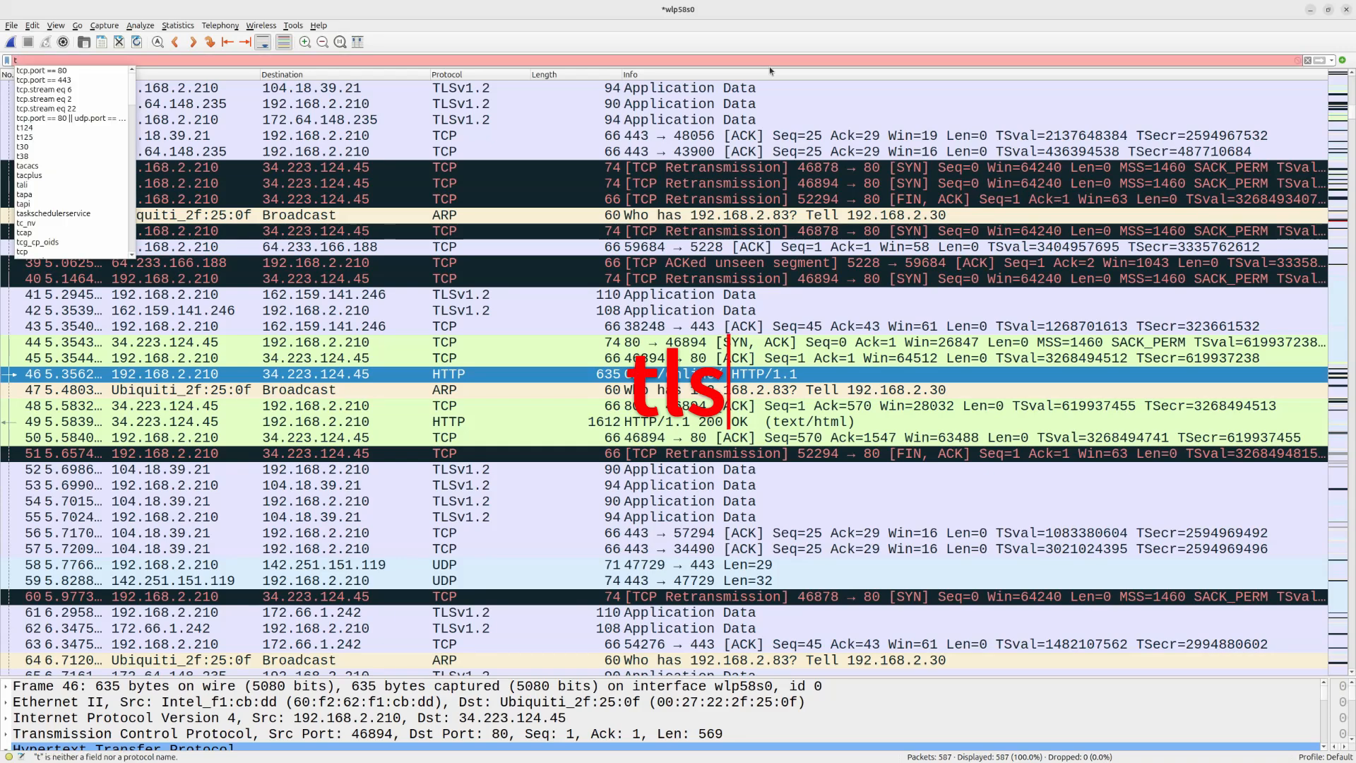
pyautogui.write('ls')
pyautogui.press('Return')
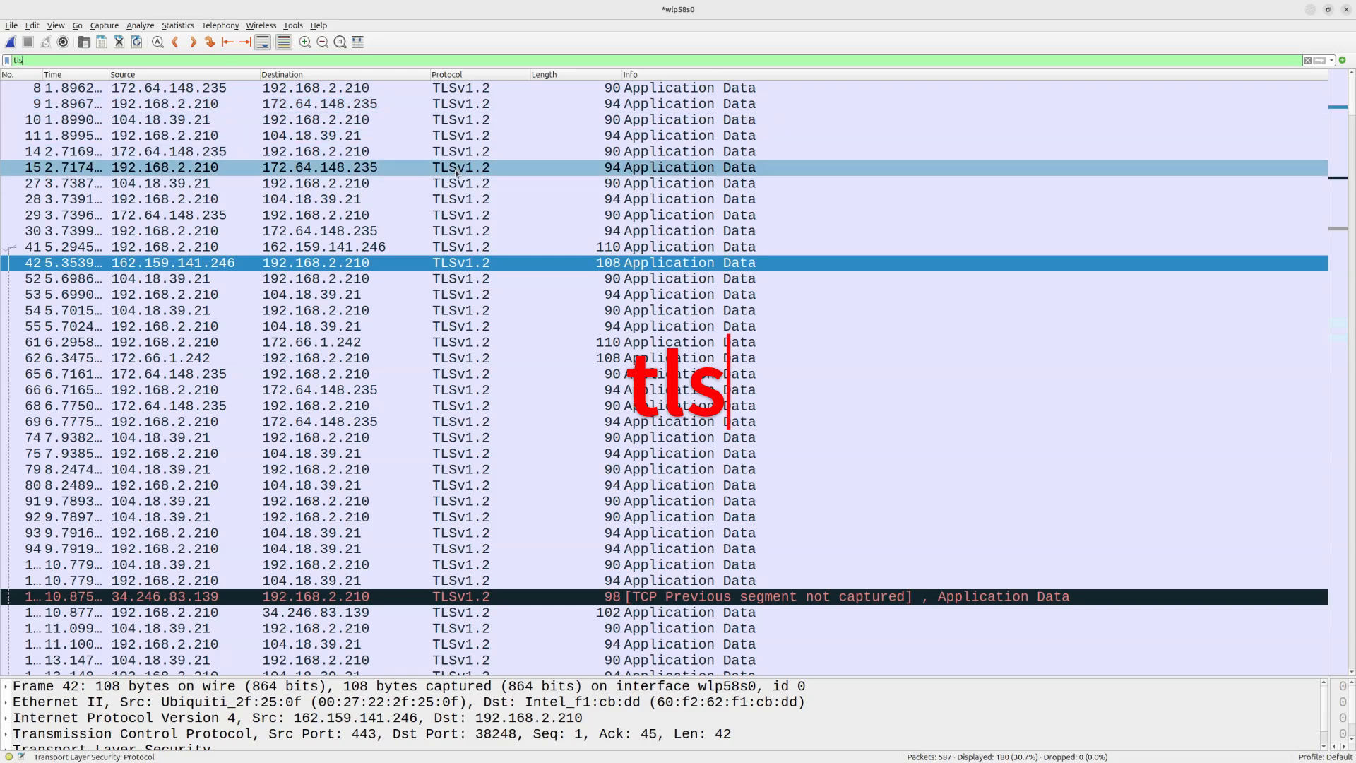
# - Replace the tls filter with ip.addr == 192.168.2.210 and apply it to the packet list
pyautogui.press('BackSpace')
pyautogui.press('BackSpace')
pyautogui.press('BackSpace')
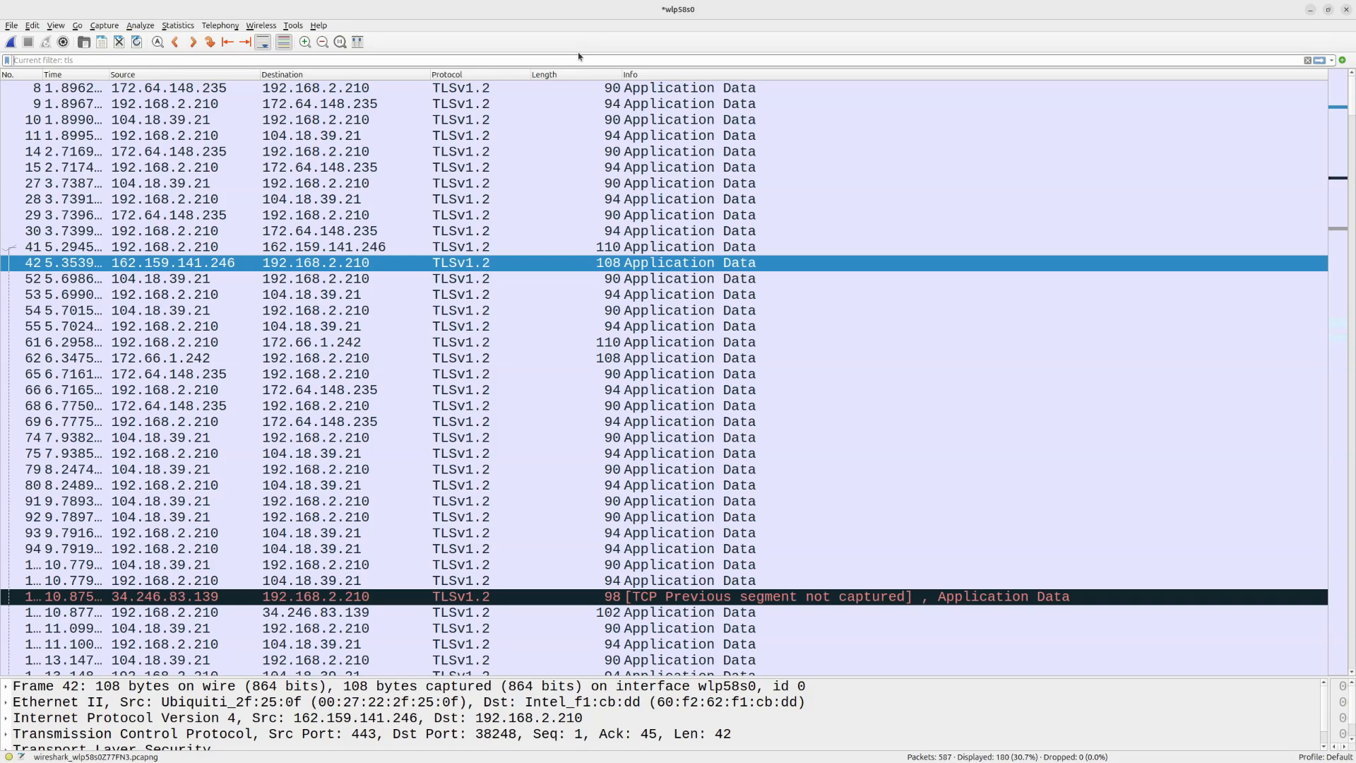
pyautogui.write('ip.addr == 192.168.X.X')
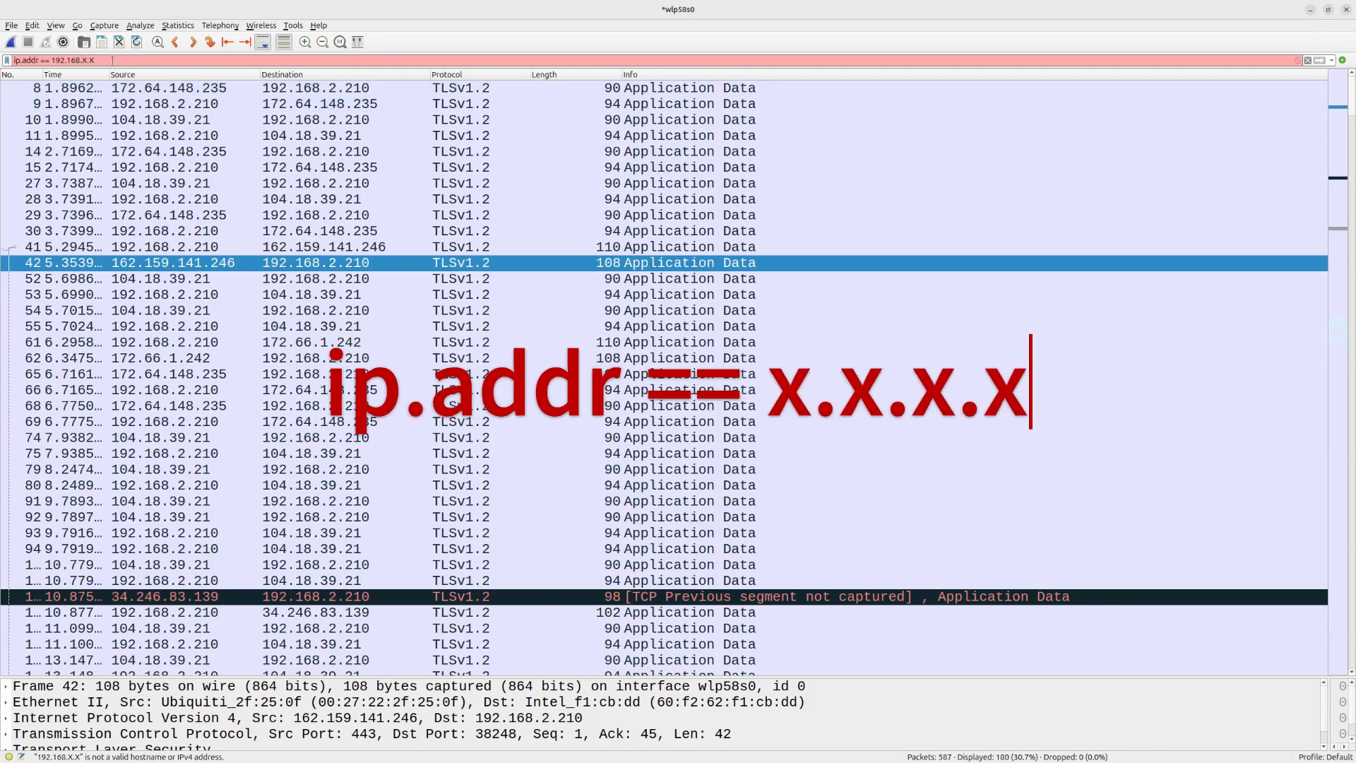
pyautogui.press('BackSpace')
pyautogui.write('2')
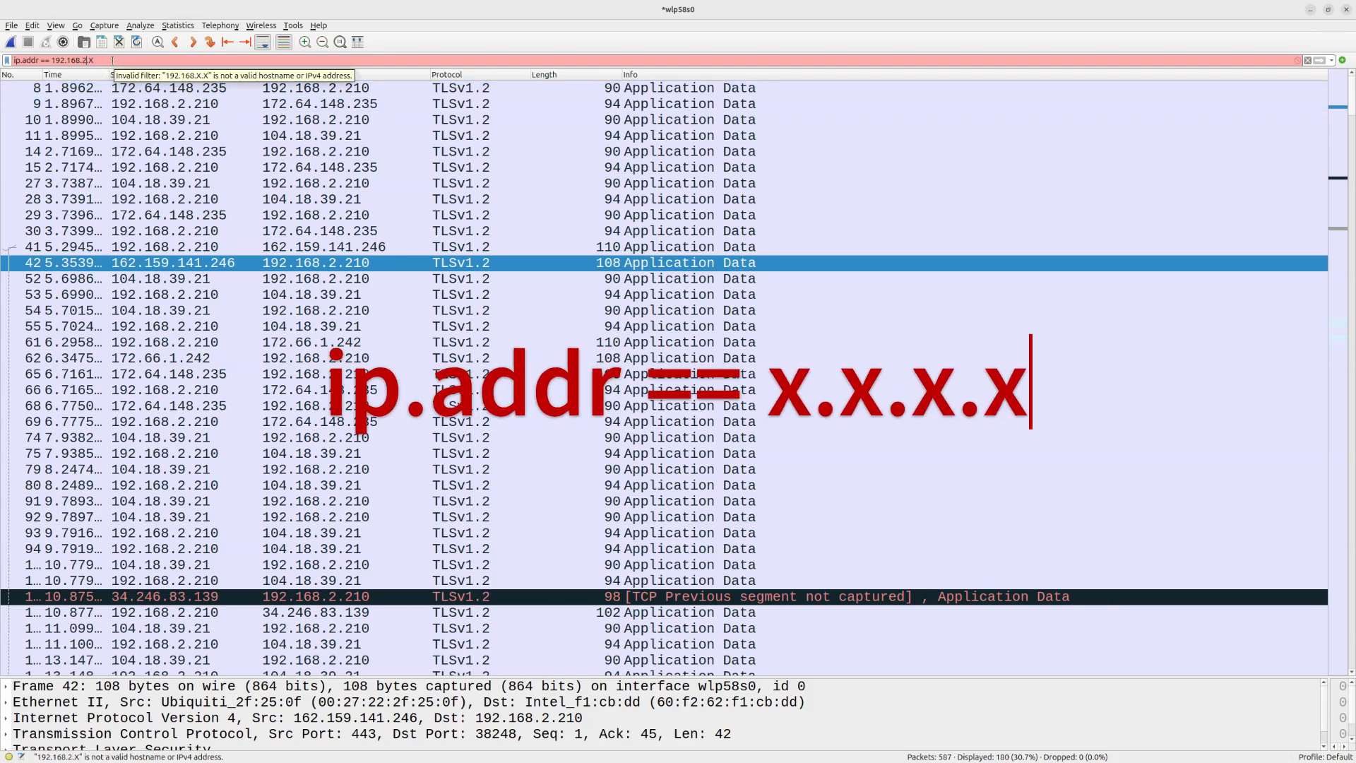
pyautogui.press('BackSpace')
pyautogui.write('210')
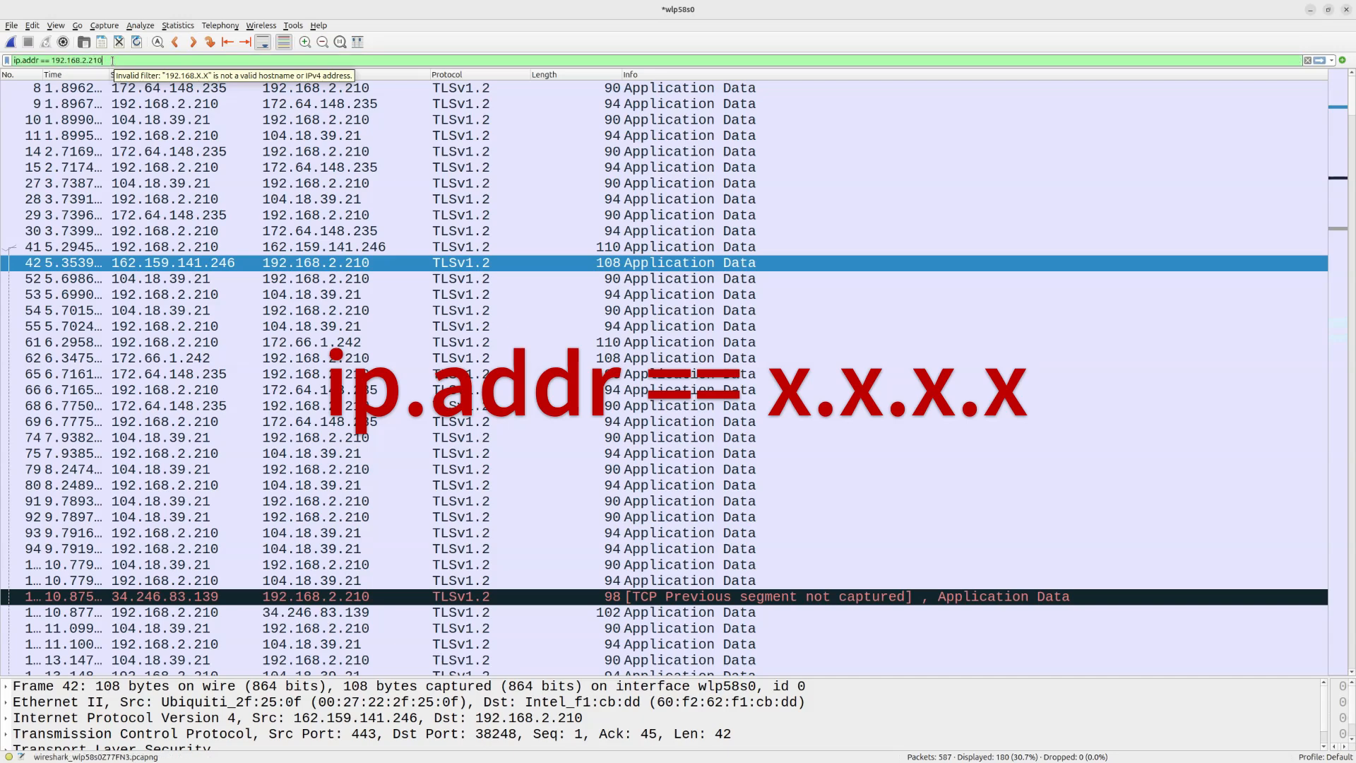
pyautogui.press('Return')
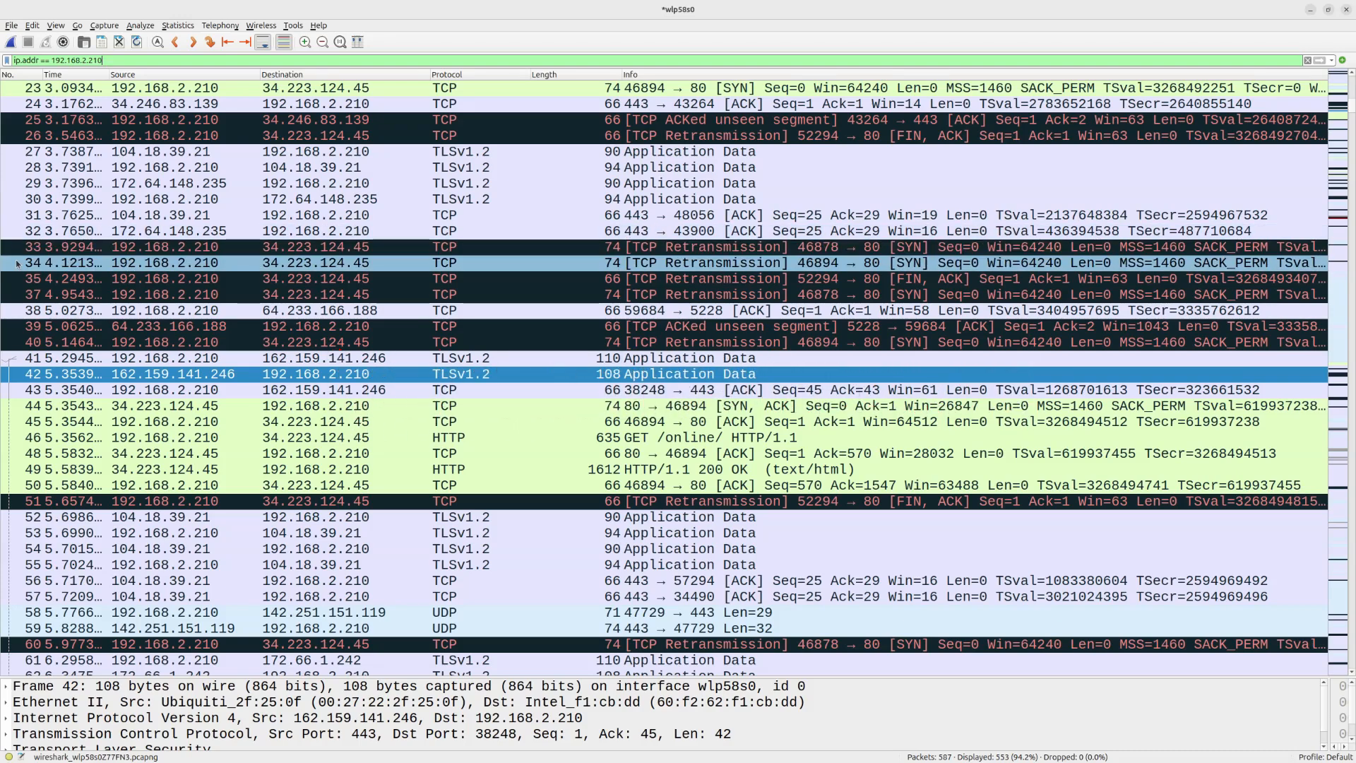
# - Clear the IP address filter and apply tcp.port == 80 as the display filter
pyautogui.click(1307, 61)
pyautogui.write('tcp.port ==')
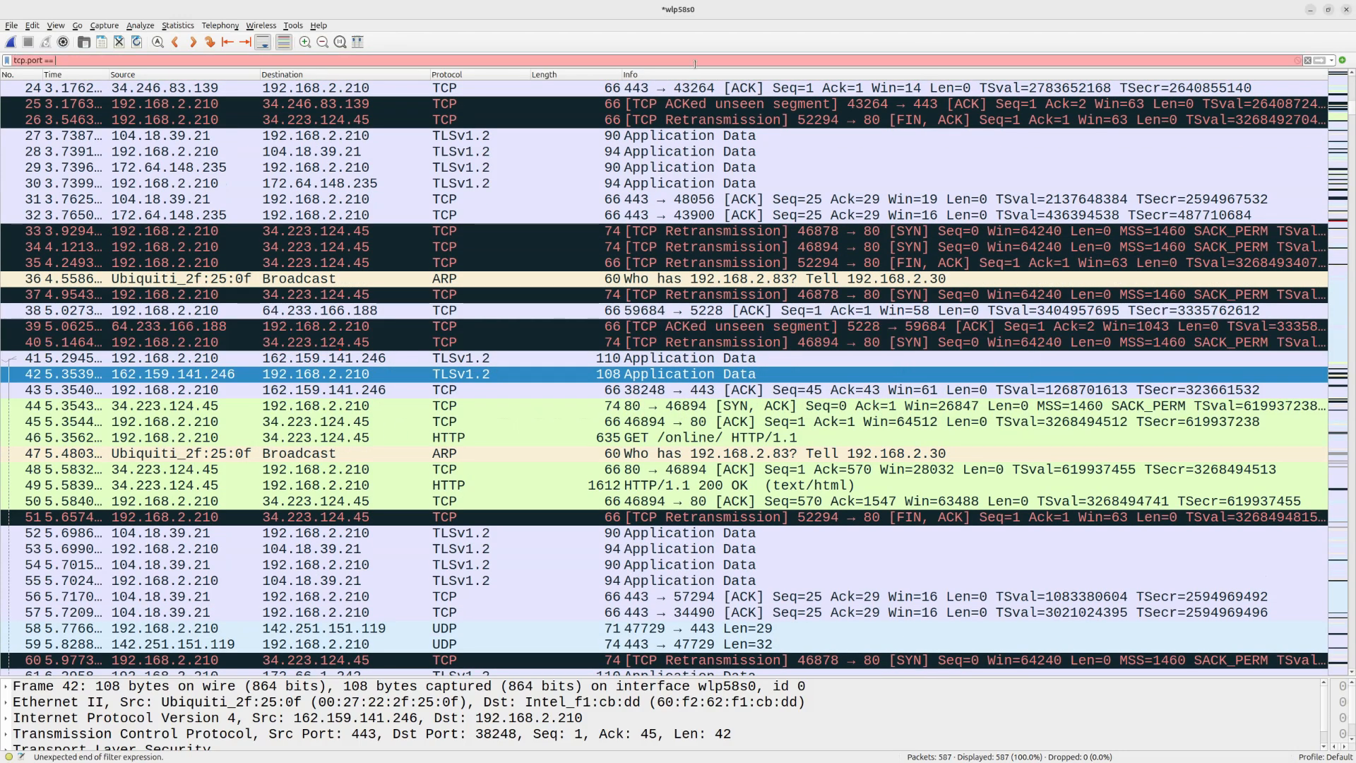
pyautogui.write(' 80')
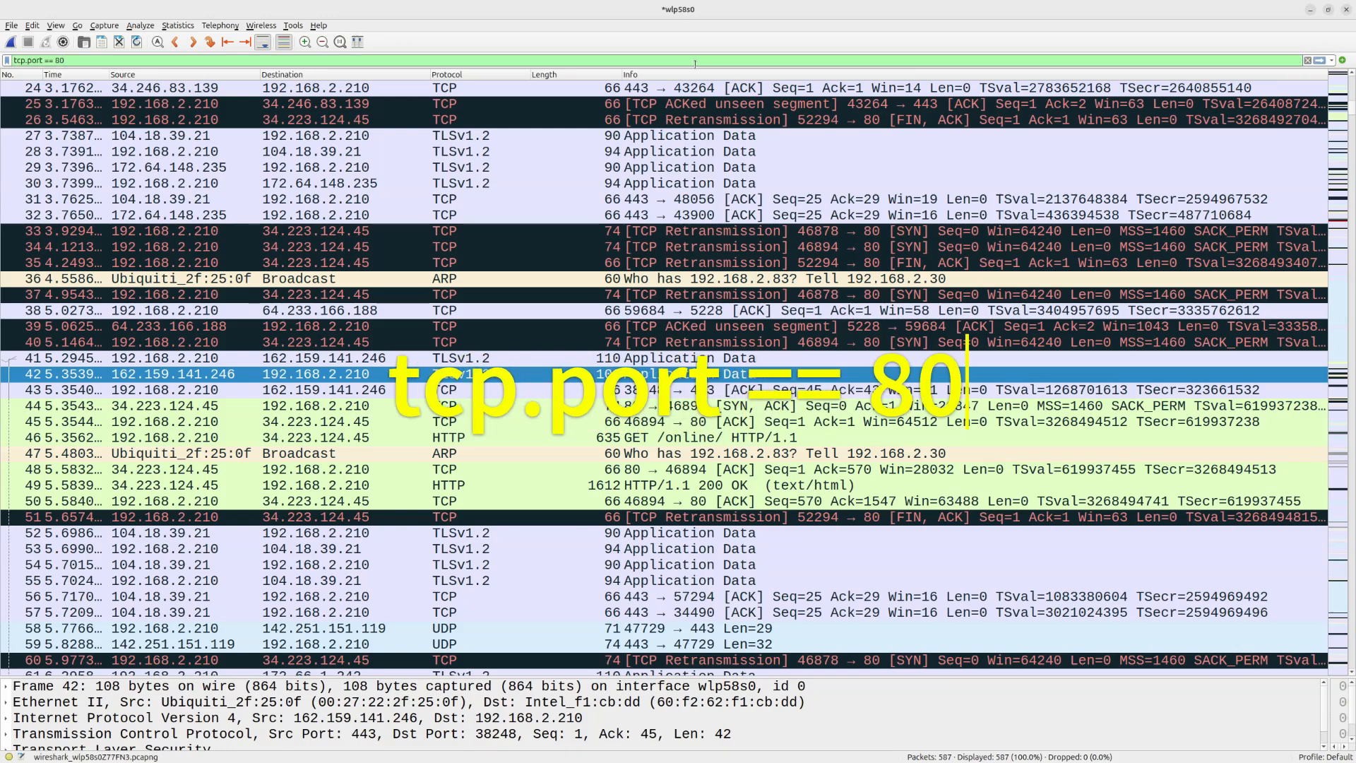
pyautogui.press('Return')
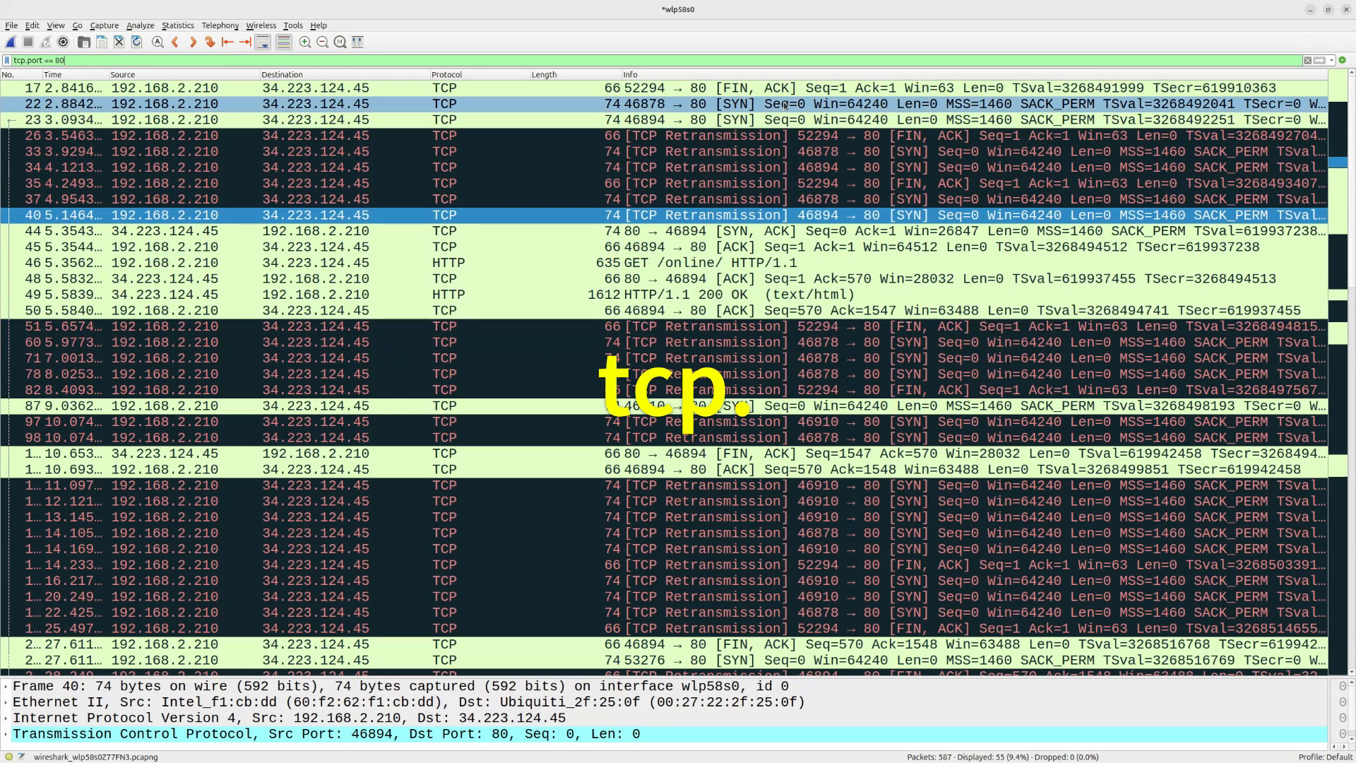
# - Change the port in the TCP port filter to 443 and apply it
pyautogui.doubleClick(61, 61)
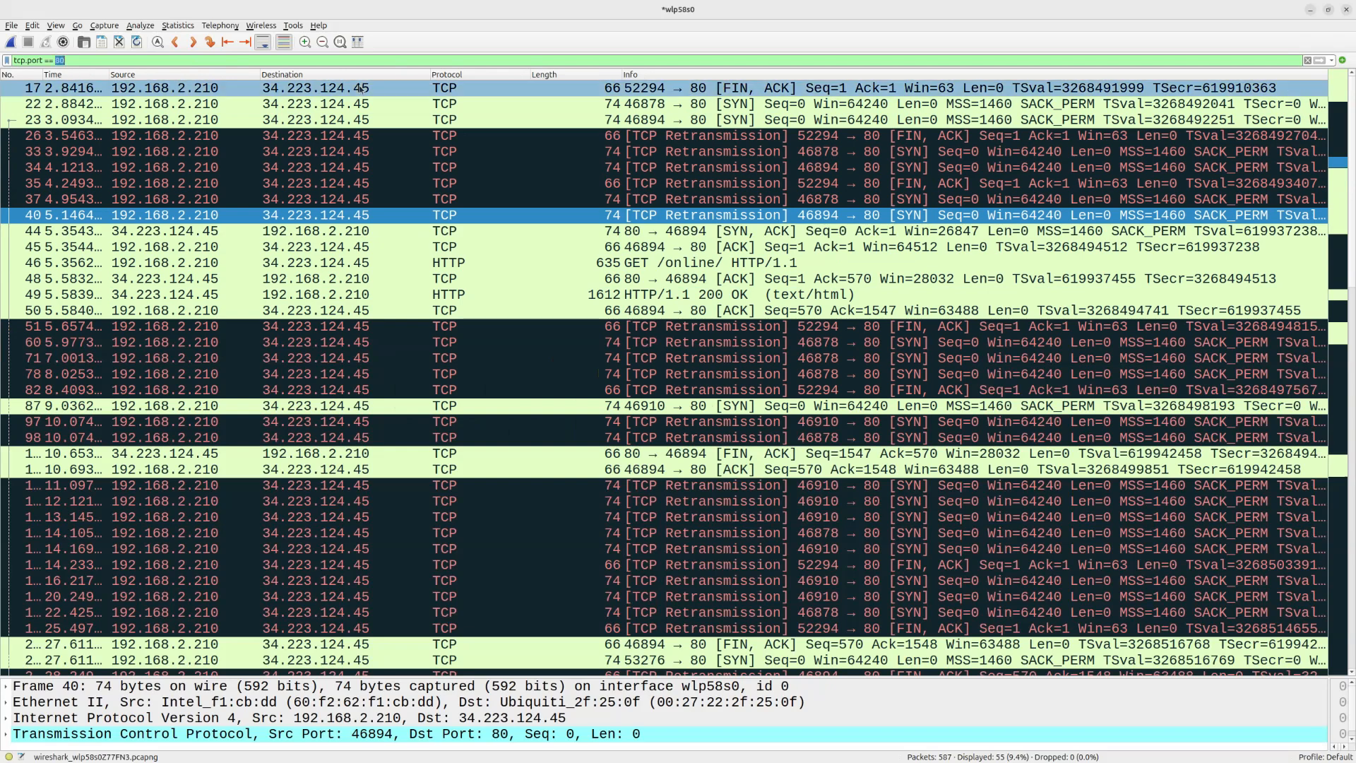
pyautogui.write('443')
pyautogui.press('Return')
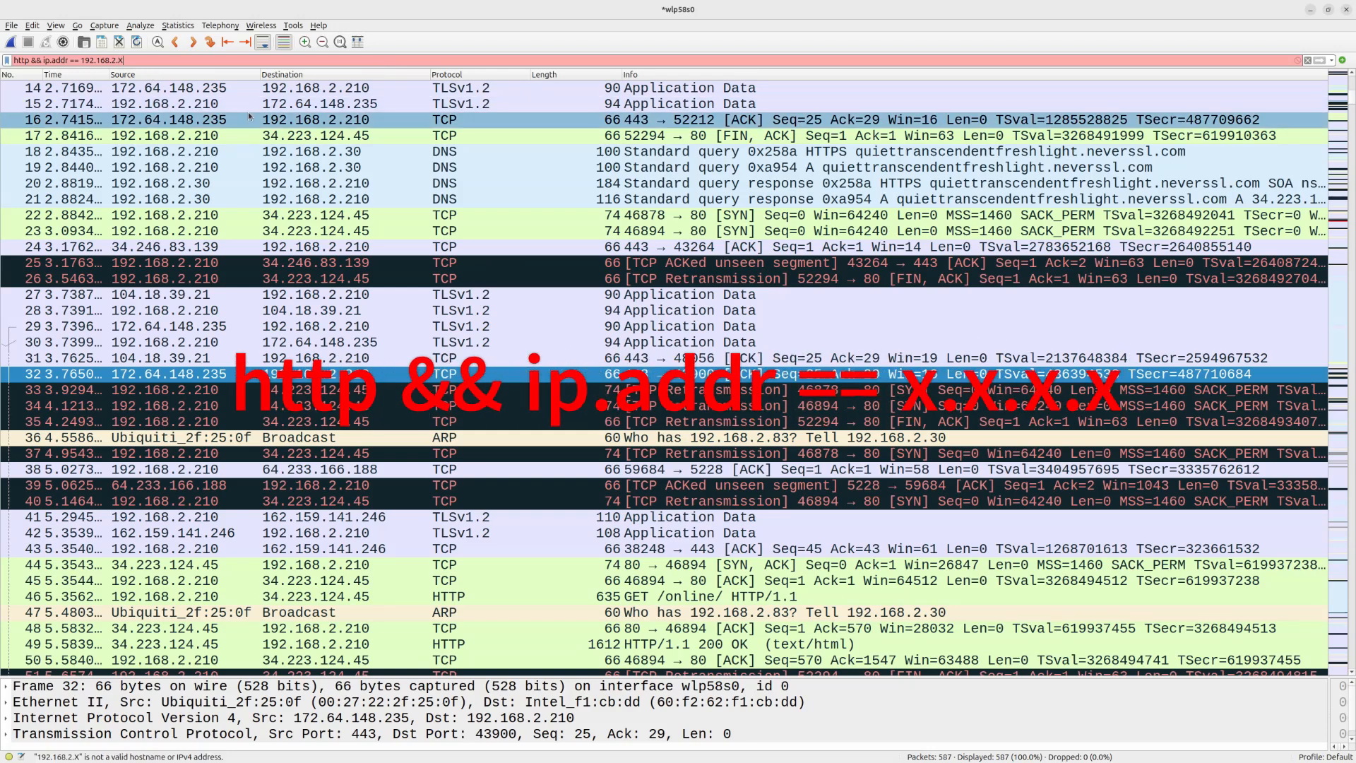
# - Complete the address in the combined HTTP and IP filter so it reads http && ip.addr == 192.168.2.210, and apply it
pyautogui.press('BackSpace')
pyautogui.write('210')
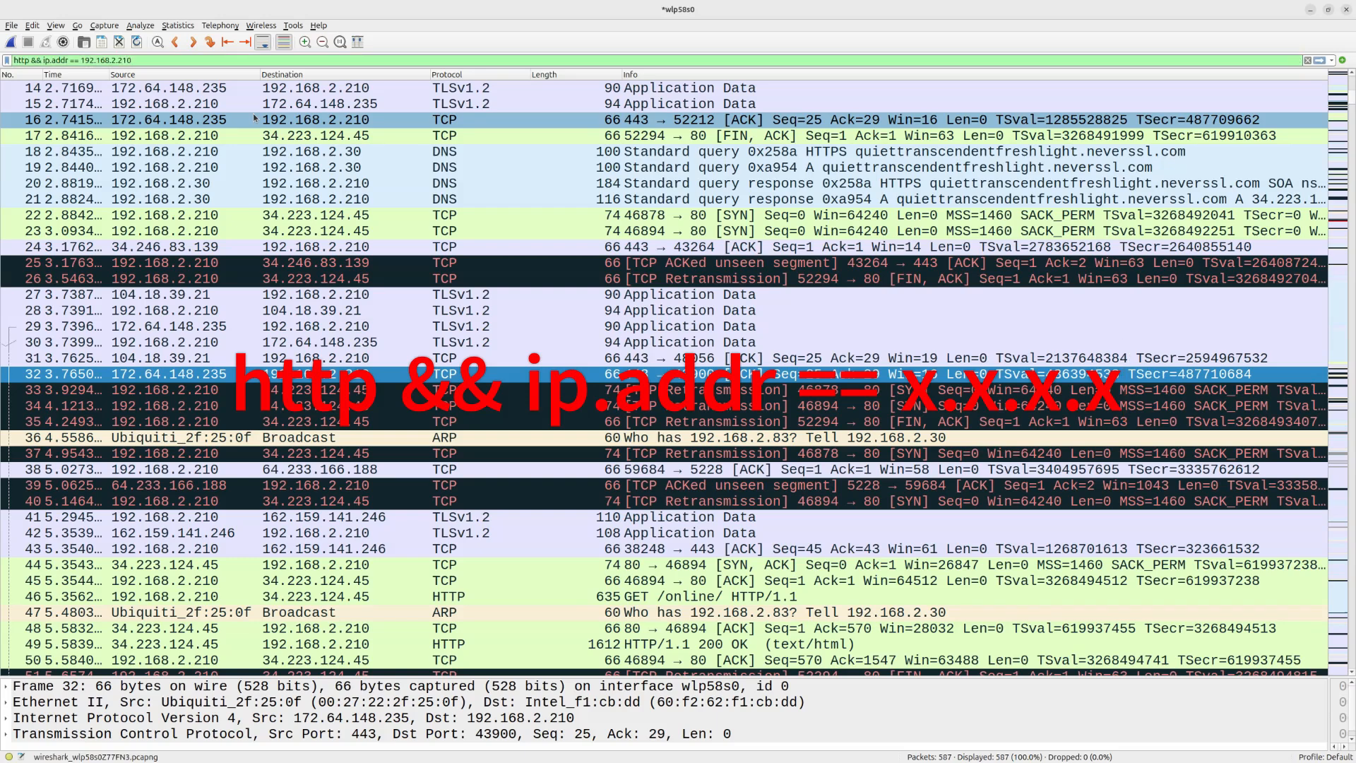
pyautogui.press('Return')
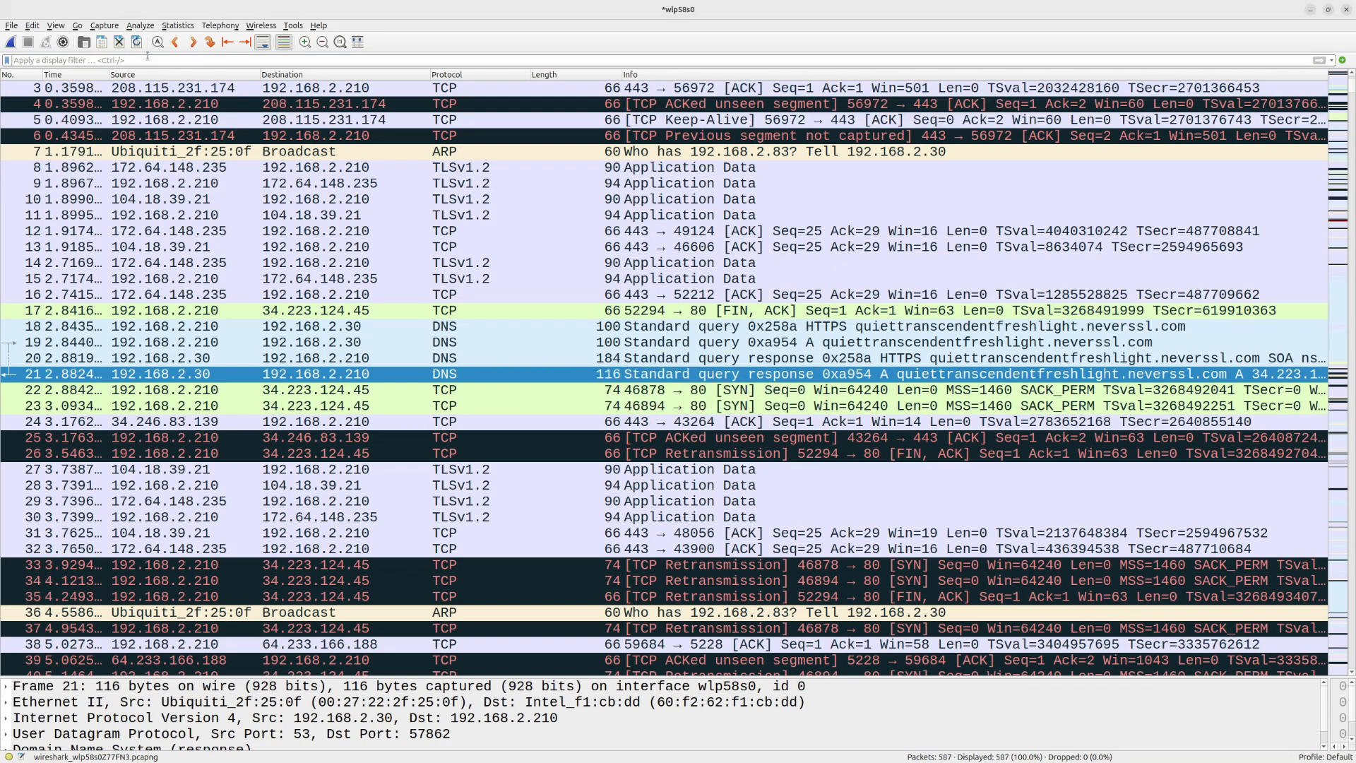
# - Filter the packet list for DNS traffic with udp.port == 53
pyautogui.click(147, 57)
pyautogui.write('udp.port == 53')
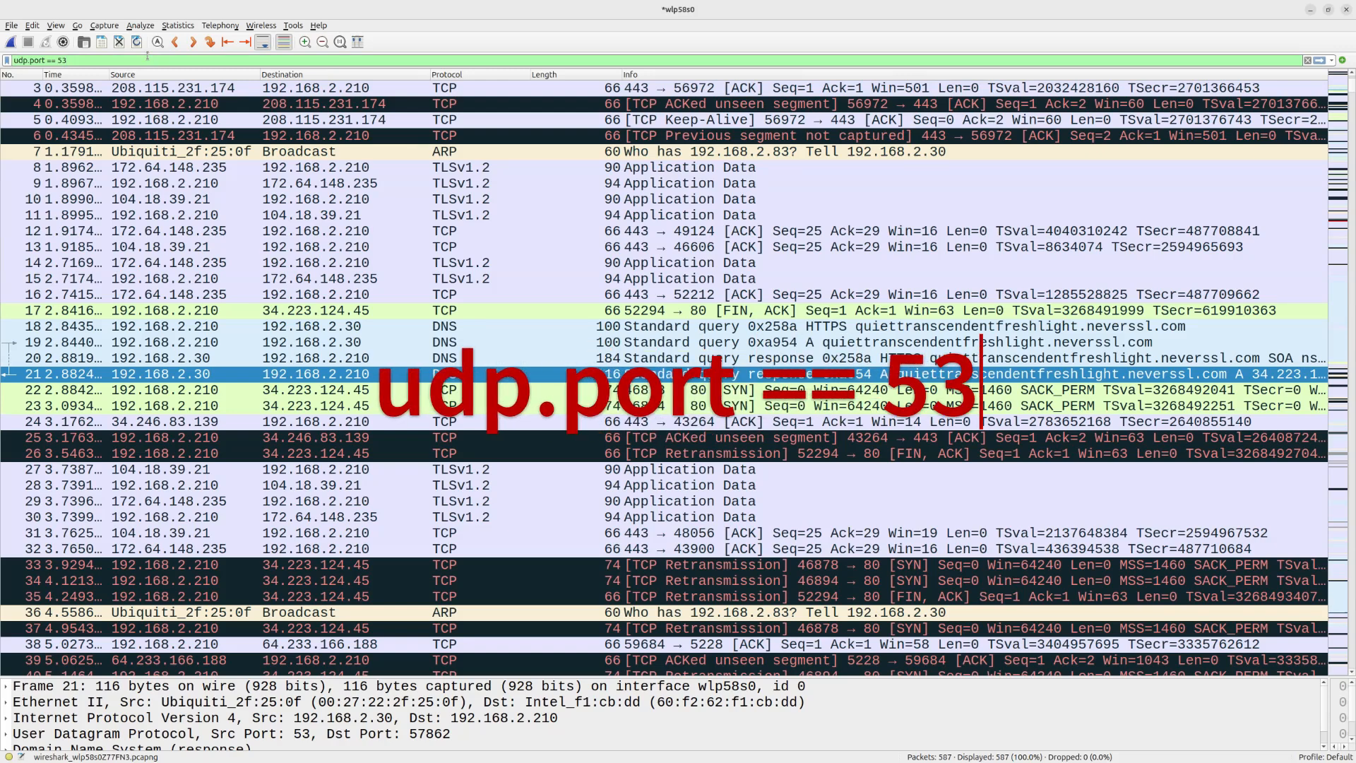
pyautogui.press('Return')
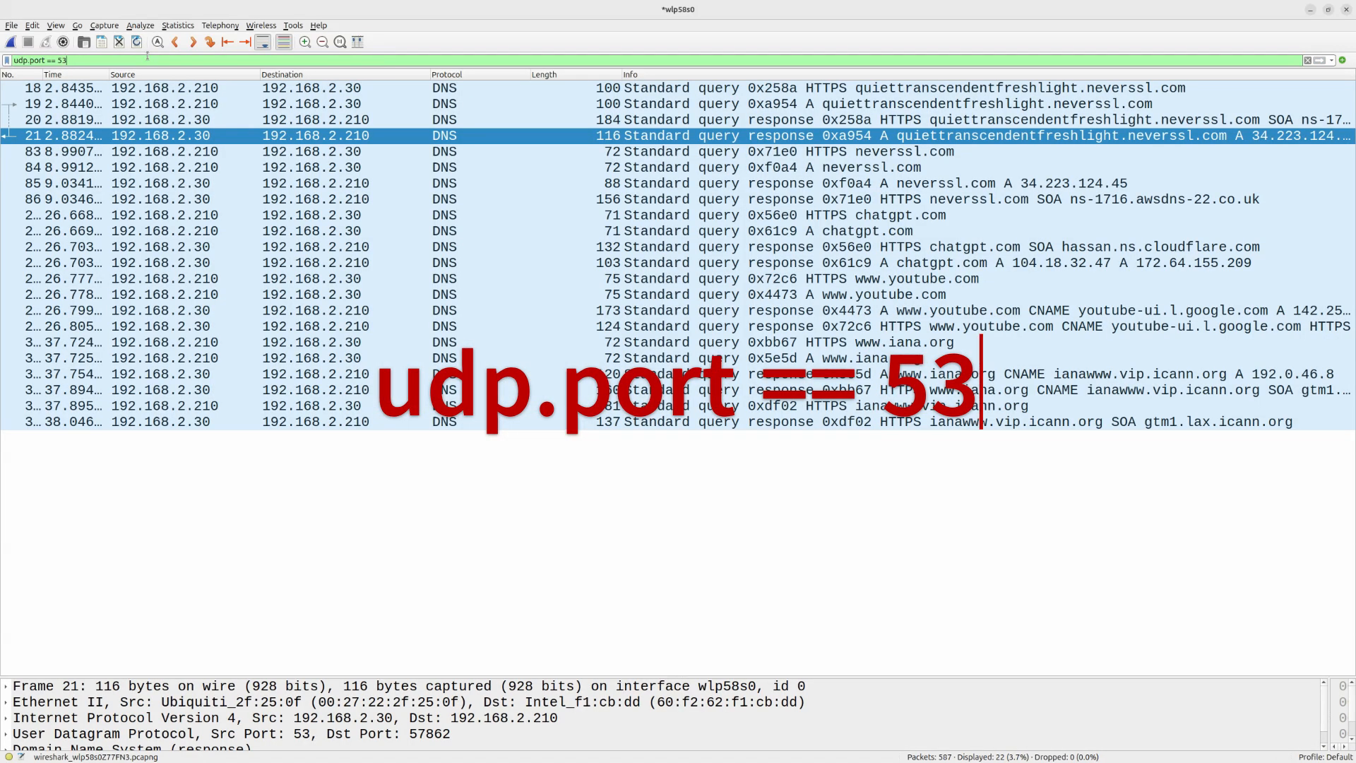
# - Clear the UDP port filter and show only DNS queries matching dns.qry.name == "neverssl.com"
pyautogui.hotkey('ctrl', 'a')
pyautogui.press('BackSpace')
pyautogui.press('Return')
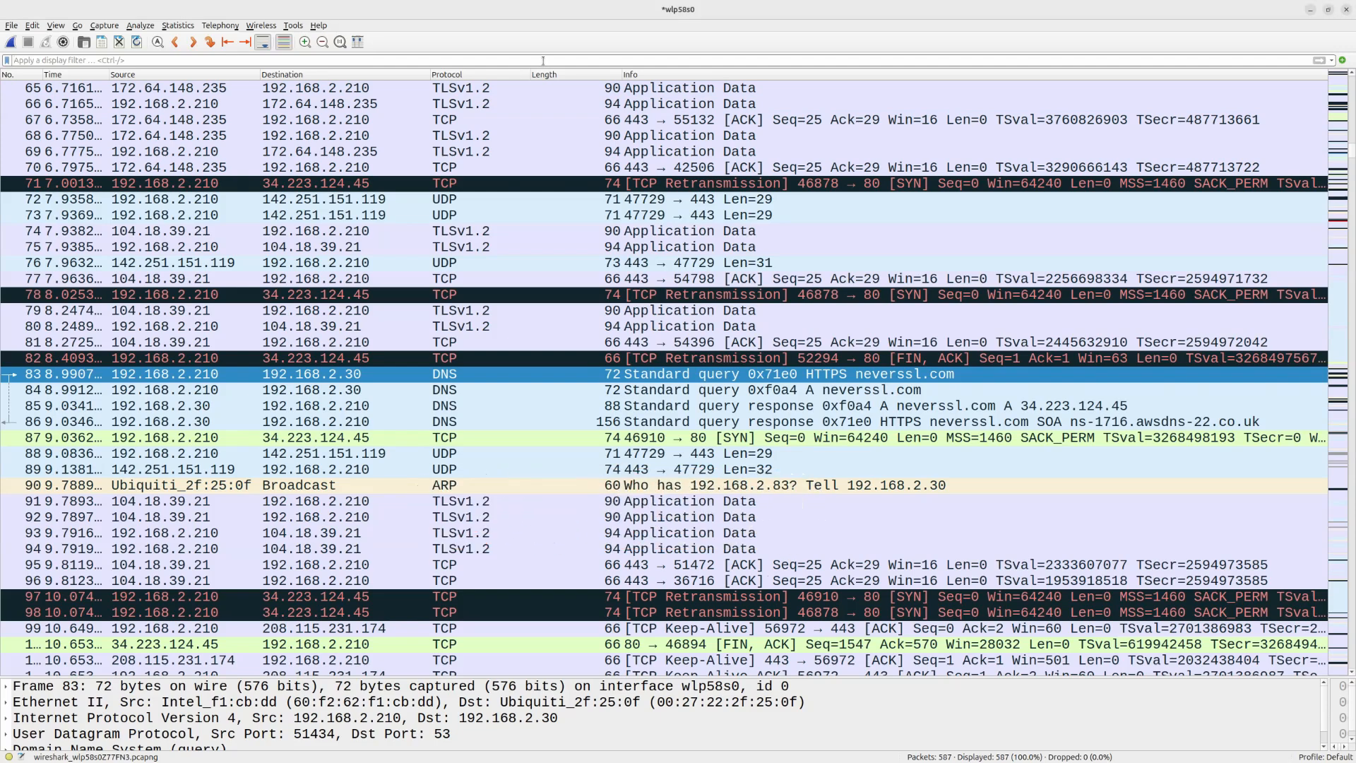
pyautogui.write('dns.qry.name == "neverssl.com"')
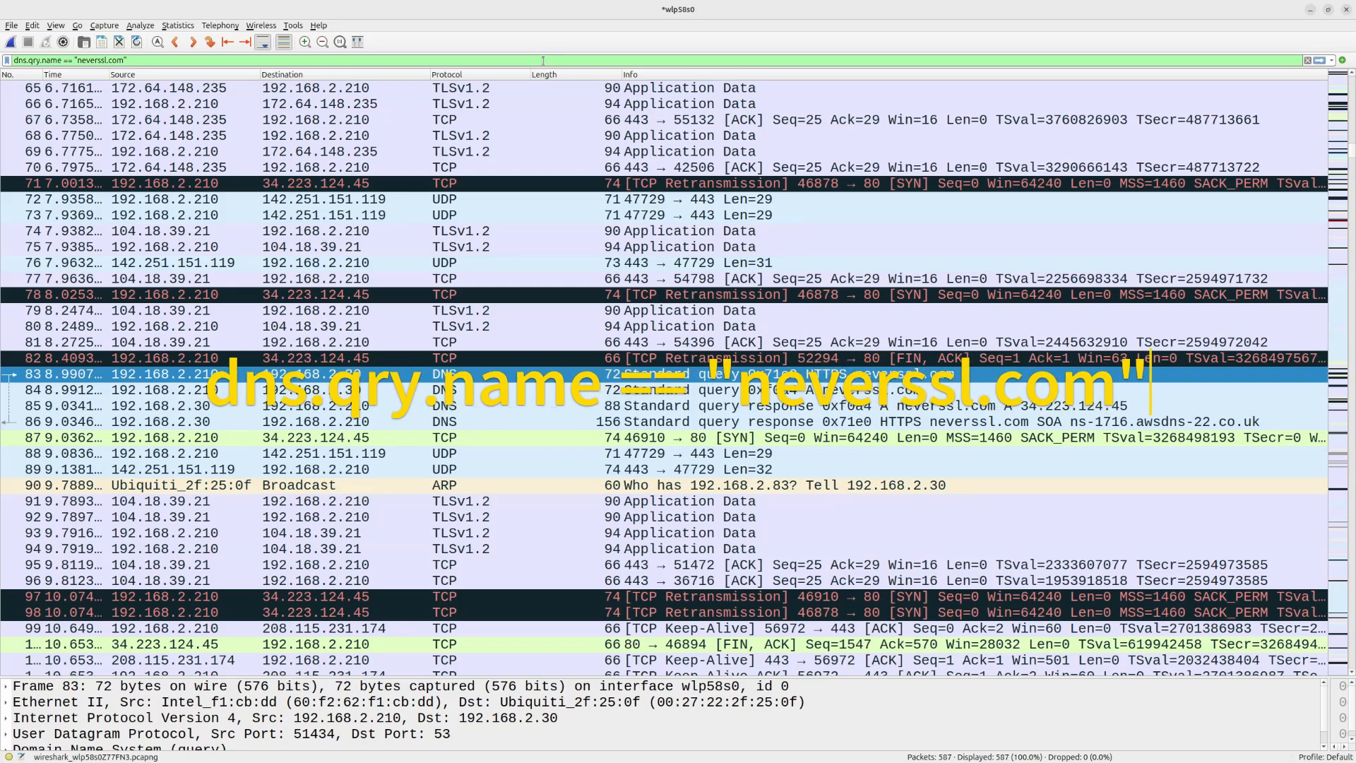
pyautogui.press('Return')
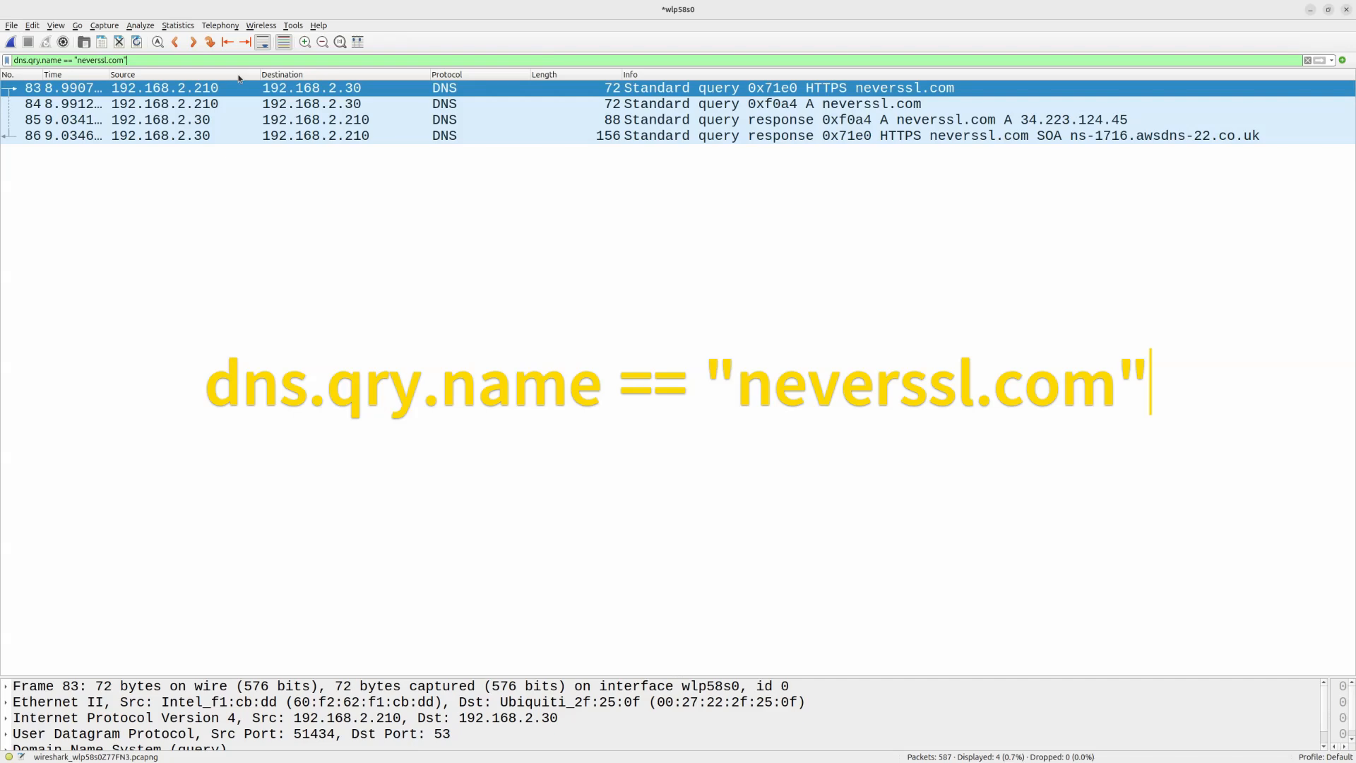
# - Clear the DNS query name filter and apply tcp.flags.syn == 1 to the full packet list
pyautogui.press('BackSpace')
pyautogui.press('BackSpace')
pyautogui.press('BackSpace')
pyautogui.press('BackSpace')
pyautogui.press('BackSpace')
pyautogui.press('BackSpace')
pyautogui.press('BackSpace')
pyautogui.press('BackSpace')
pyautogui.press('BackSpace')
pyautogui.press('BackSpace')
pyautogui.press('BackSpace')
pyautogui.press('BackSpace')
pyautogui.press('BackSpace')
pyautogui.press('BackSpace')
pyautogui.press('BackSpace')
pyautogui.press('BackSpace')
pyautogui.press('BackSpace')
pyautogui.press('BackSpace')
pyautogui.press('BackSpace')
pyautogui.press('BackSpace')
pyautogui.press('Return')
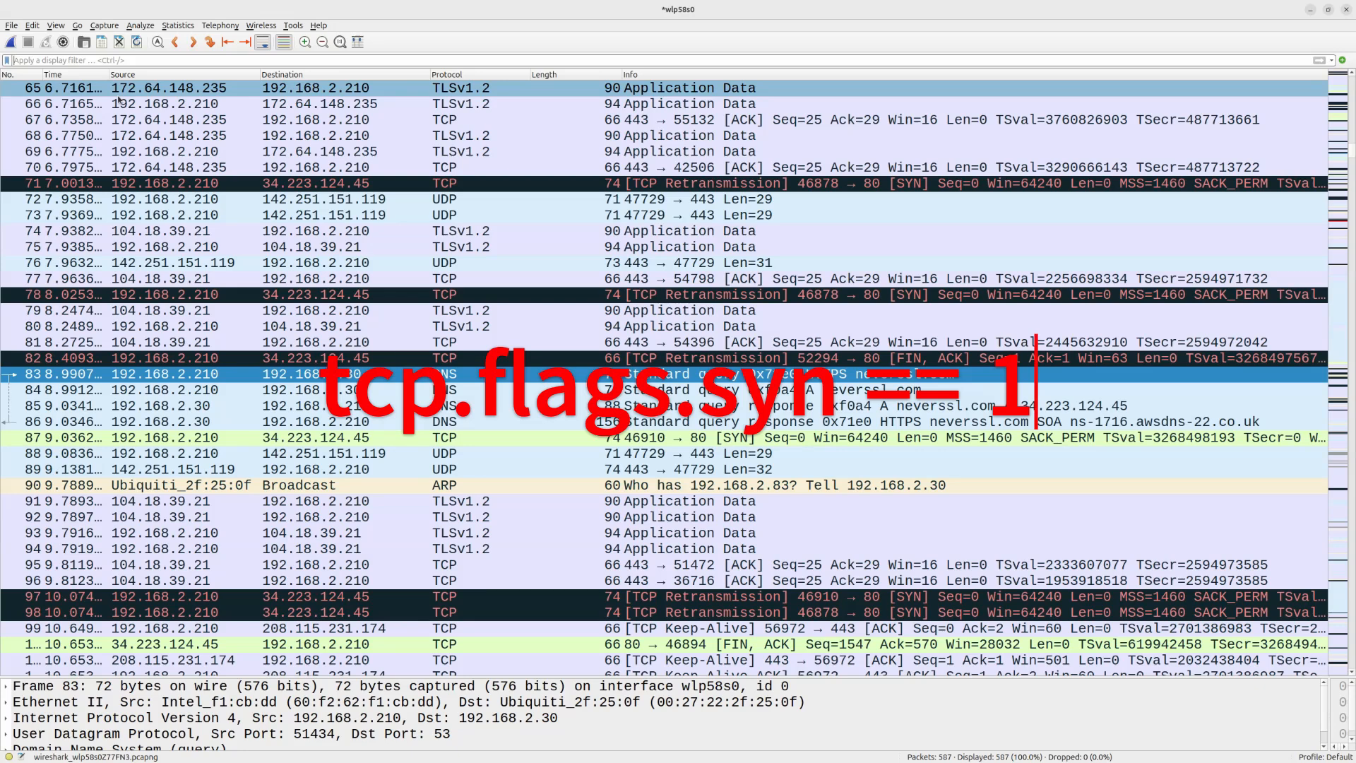
pyautogui.write('tcp.flags.syn == 1')
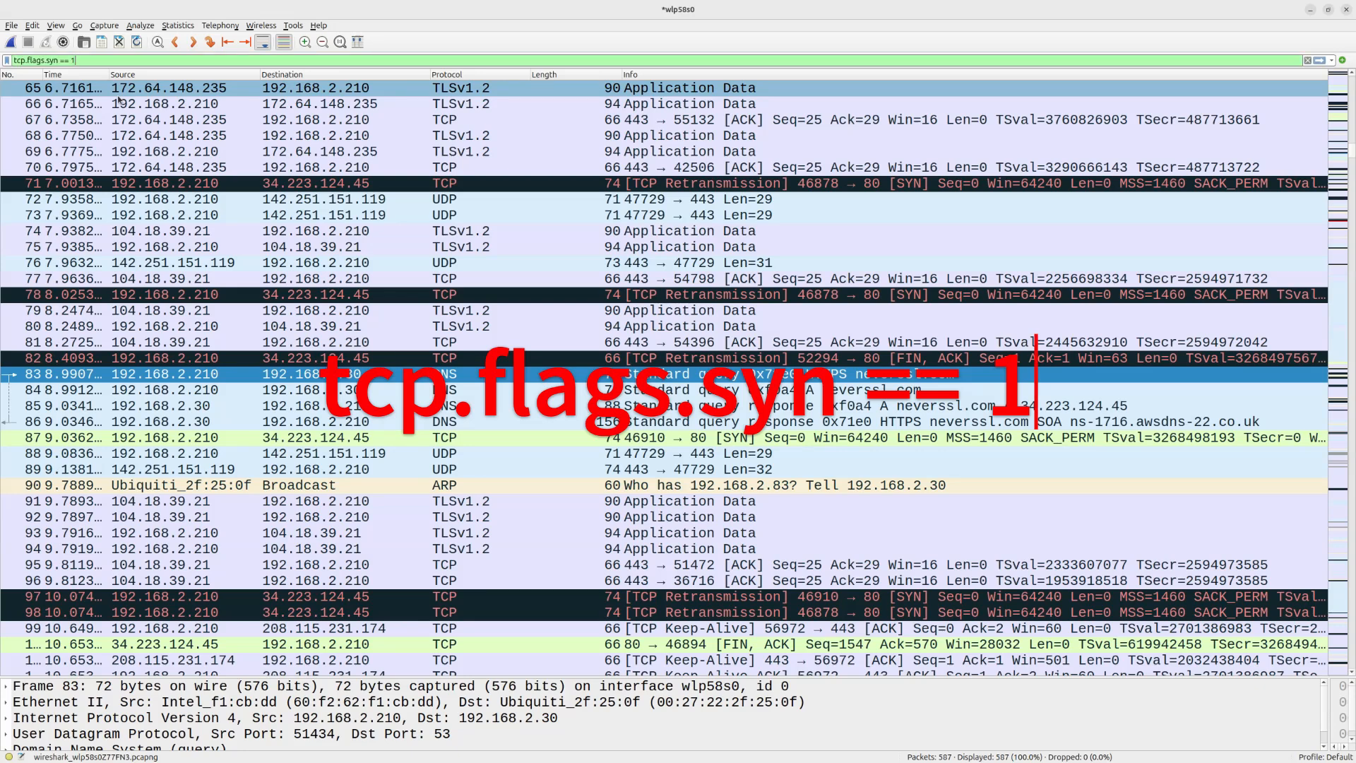
pyautogui.press('Return')
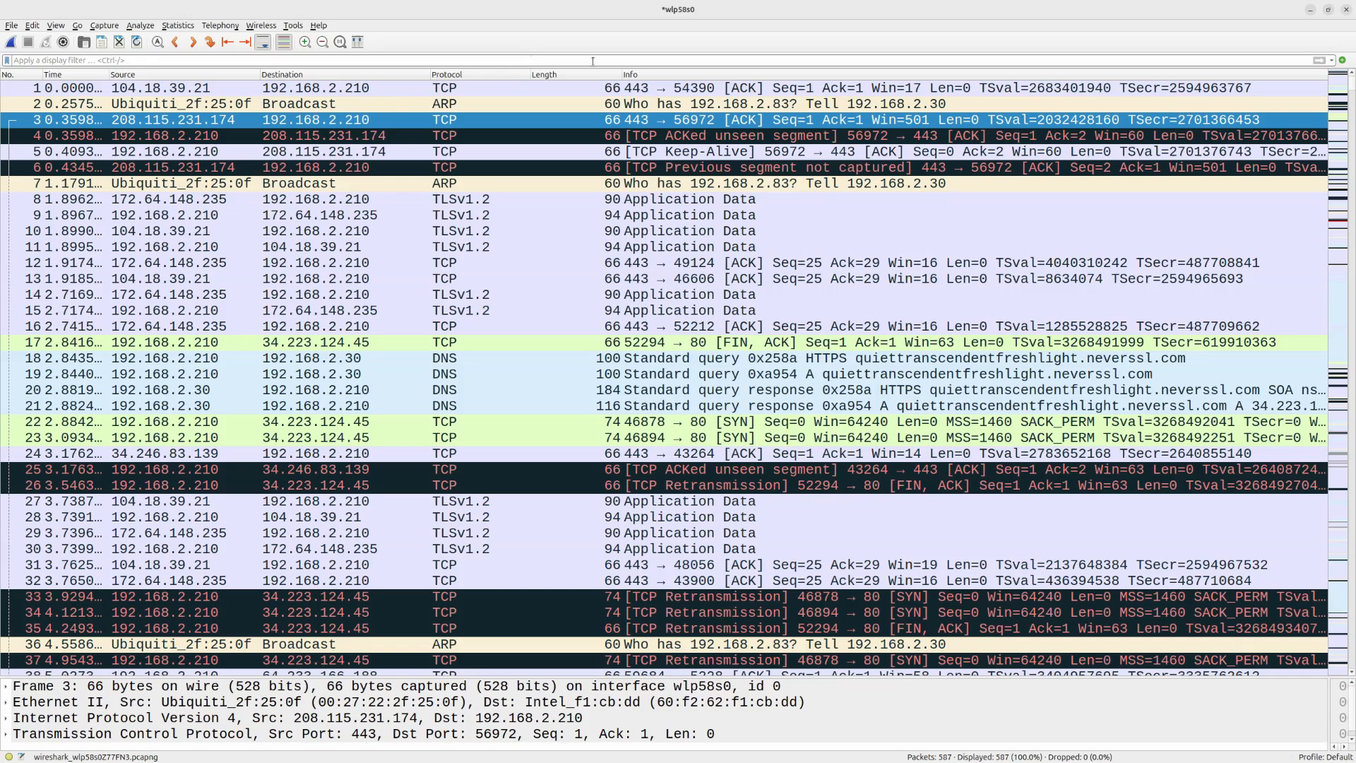
# - Filter the packets by destination address with ip.dst == 192.168.2.210
pyautogui.click(592, 61)
pyautogui.write('ip.dst == 192.168.1.1')
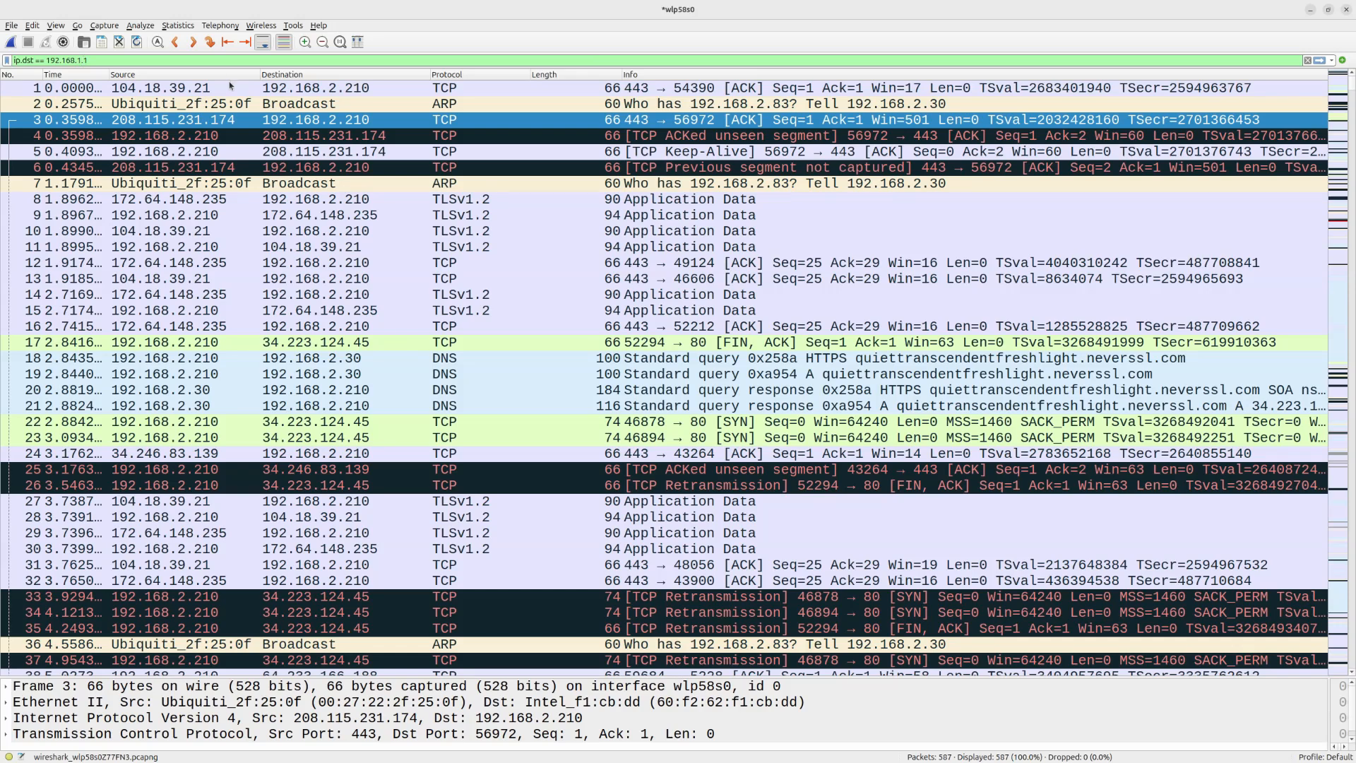
pyautogui.press('Left')
pyautogui.press('Left')
pyautogui.press('BackSpace')
pyautogui.write('2')
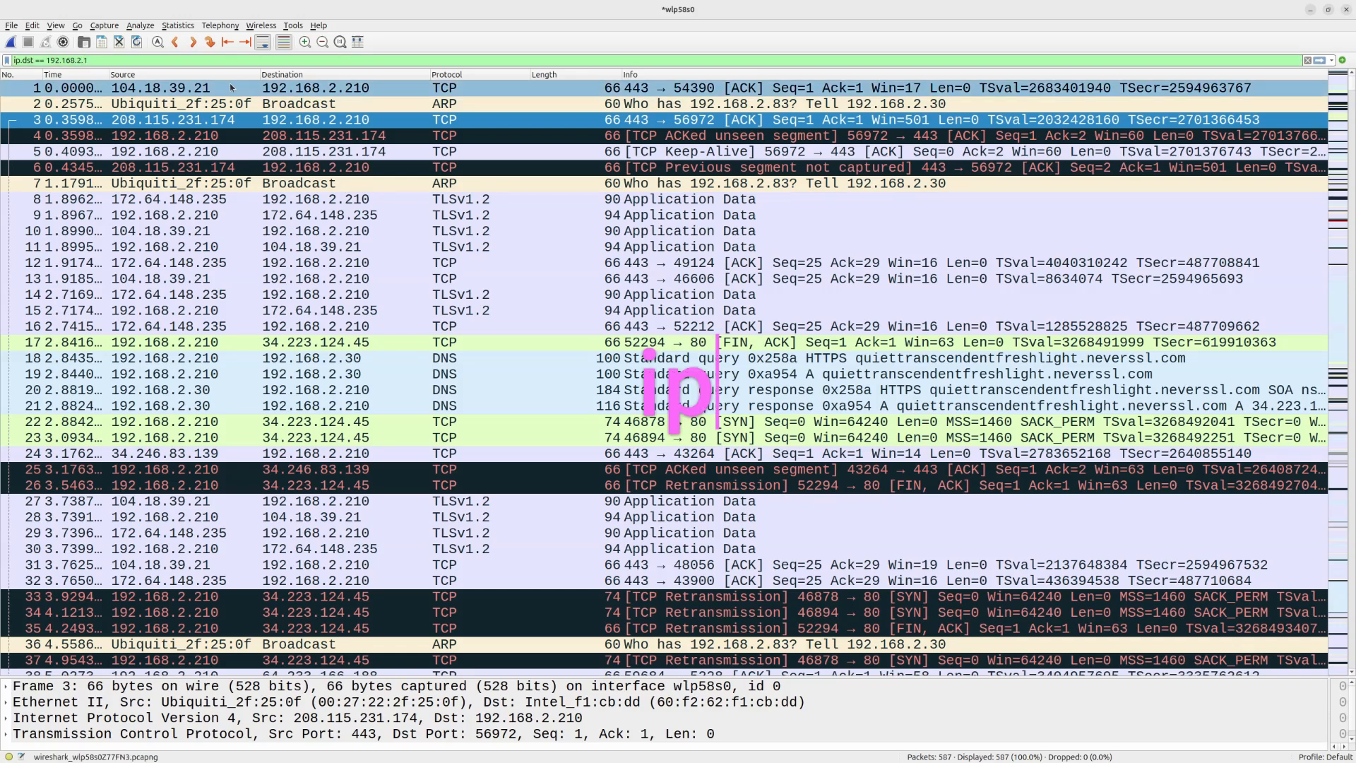
pyautogui.press('Delete')
pyautogui.write('210')
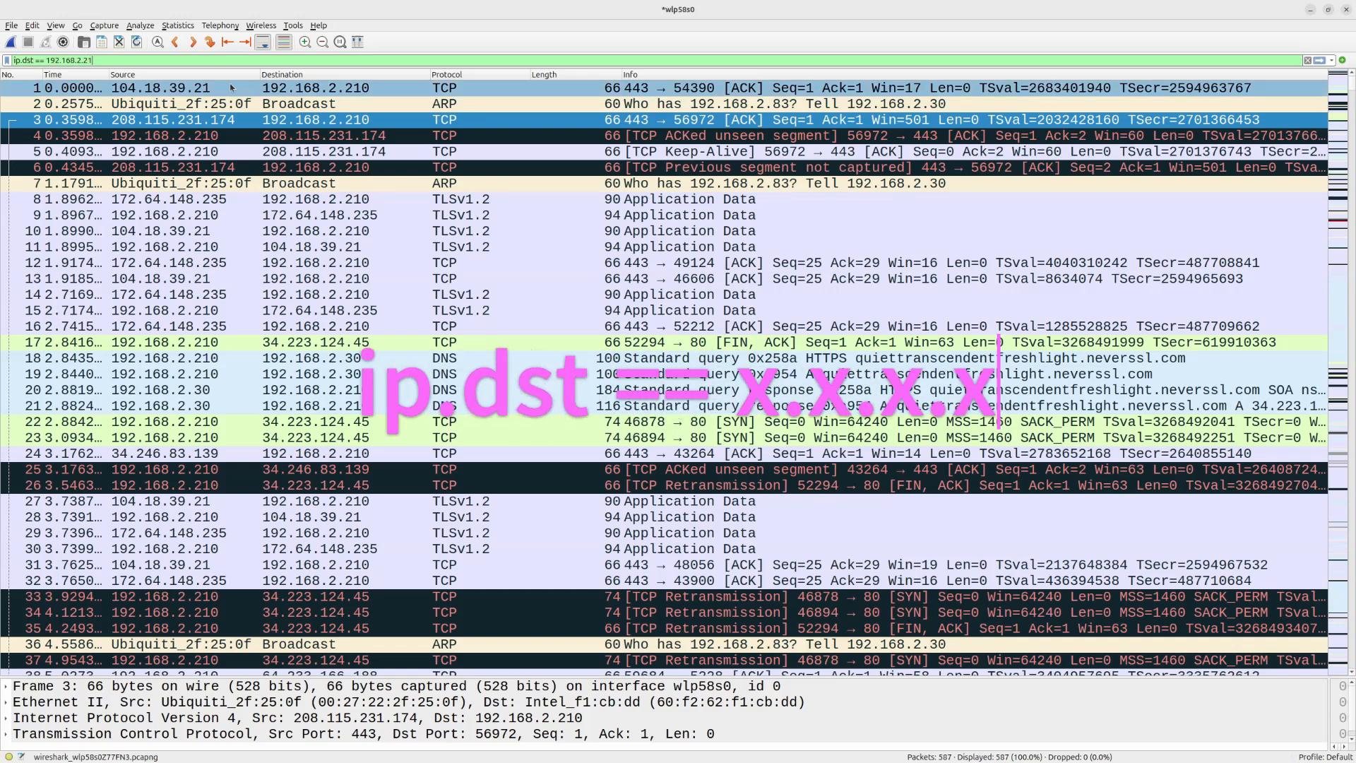
pyautogui.press('Return')
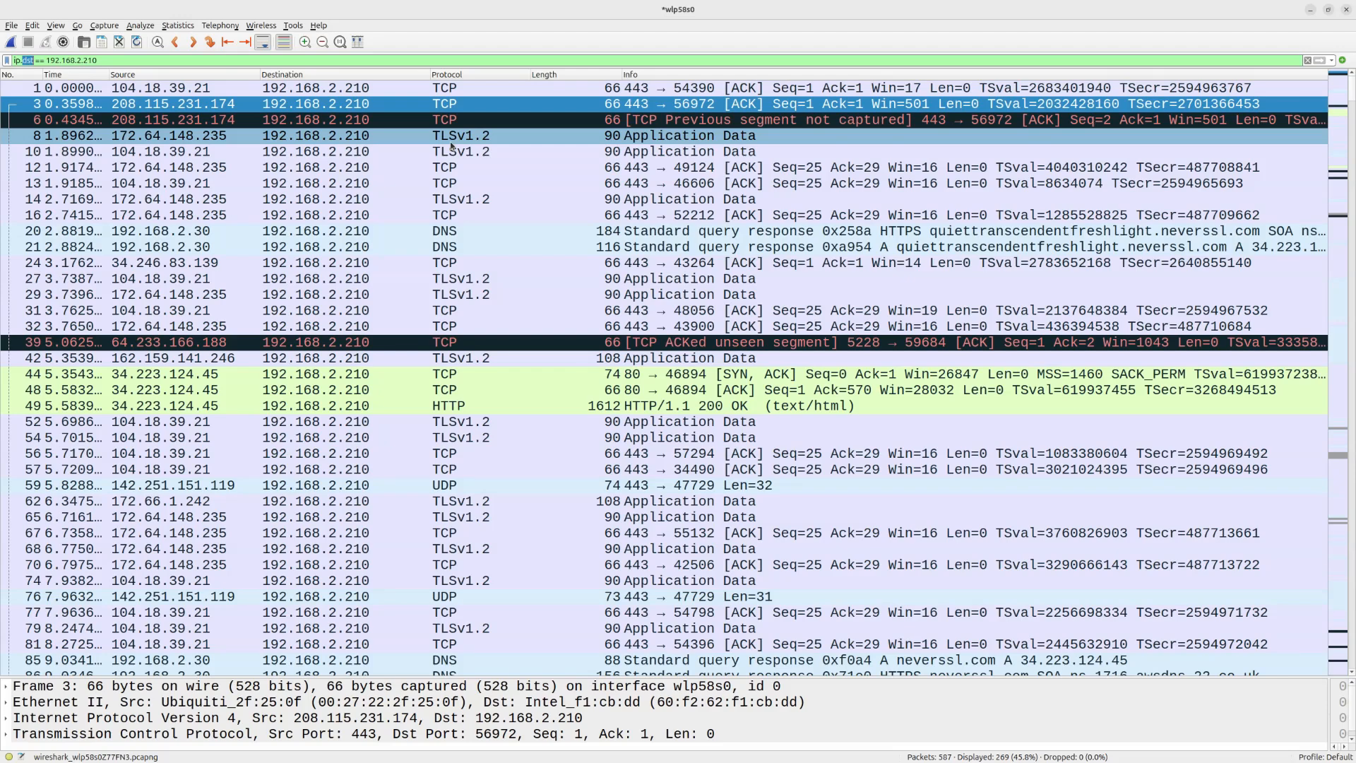
# - Change the destination address filter to a source filter, ip.src == 192.168.2.210, and apply it
pyautogui.write('src')
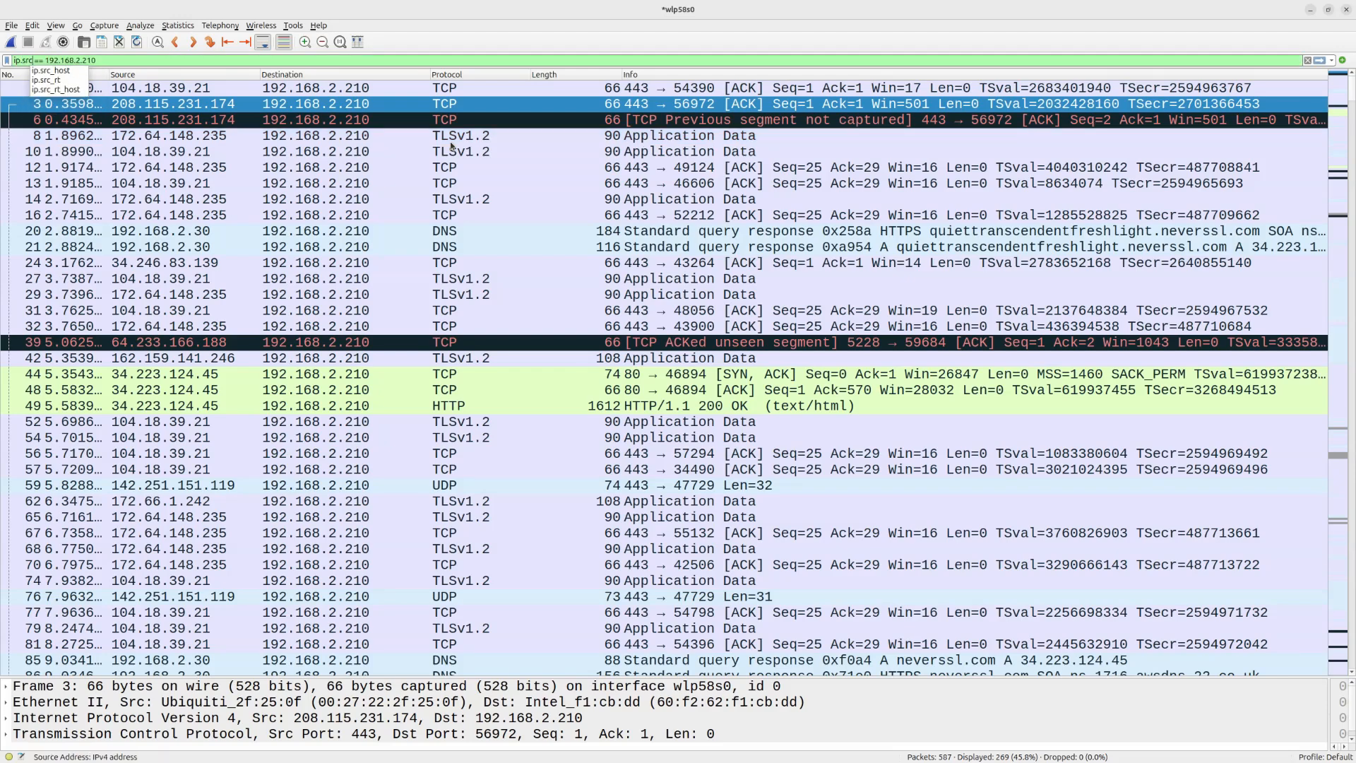
pyautogui.press('Return')
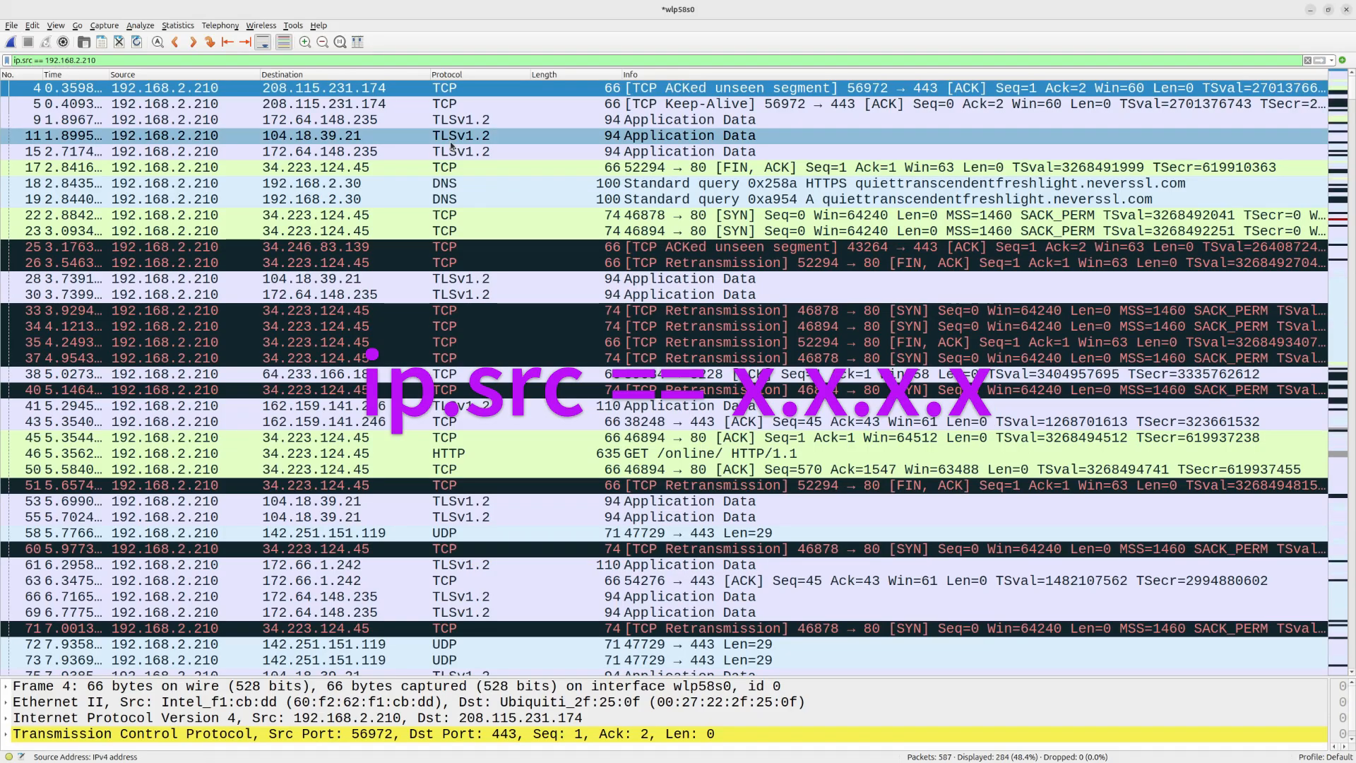
pyautogui.click(150, 88)
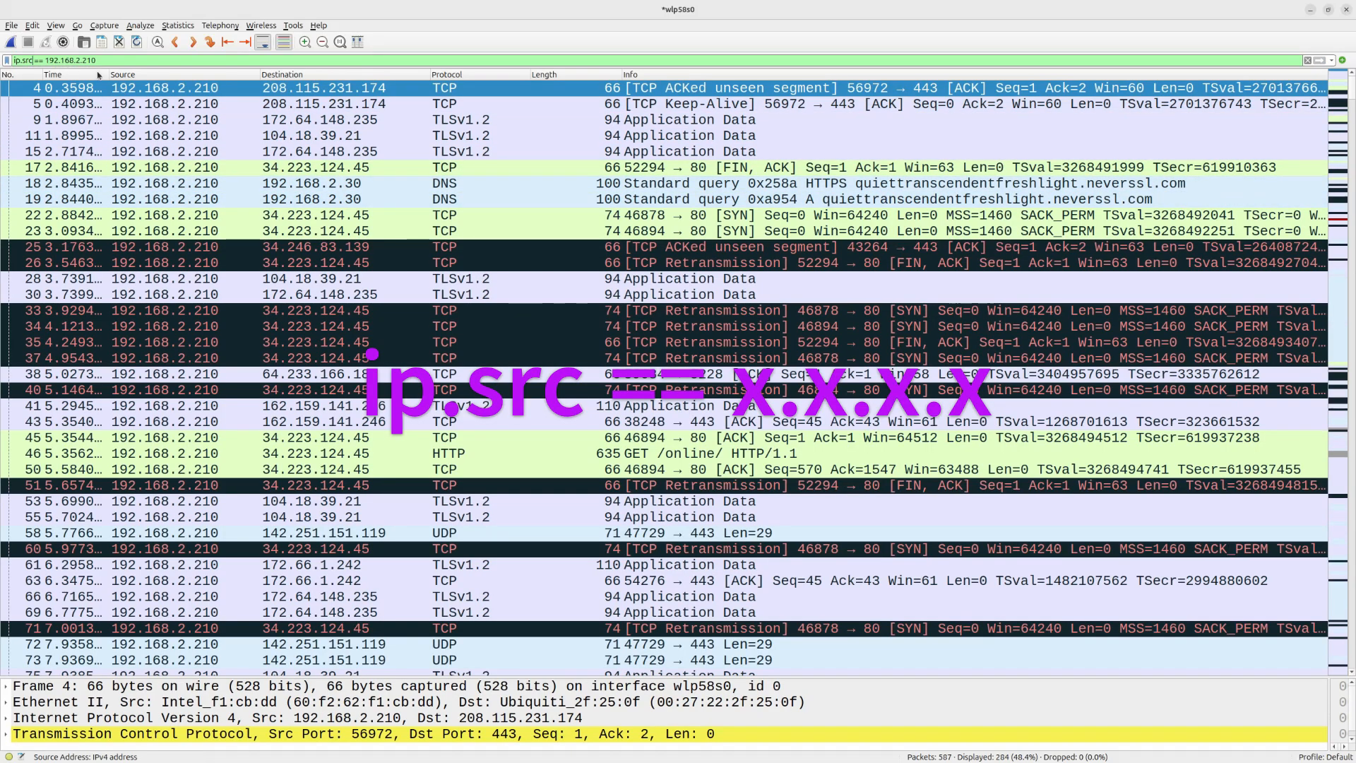